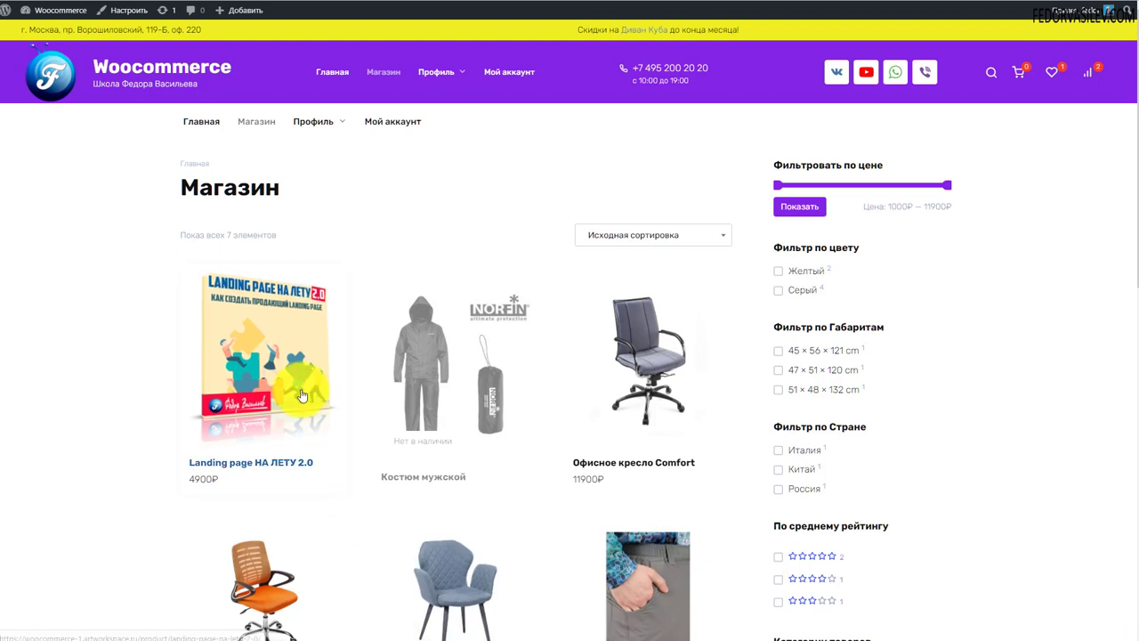
Step: Open the product "Landing page НА ЛЕТУ 2.0" for editing from the admin's list of all products
{"action": "mouse_move", "coordinate": [299, 390]}
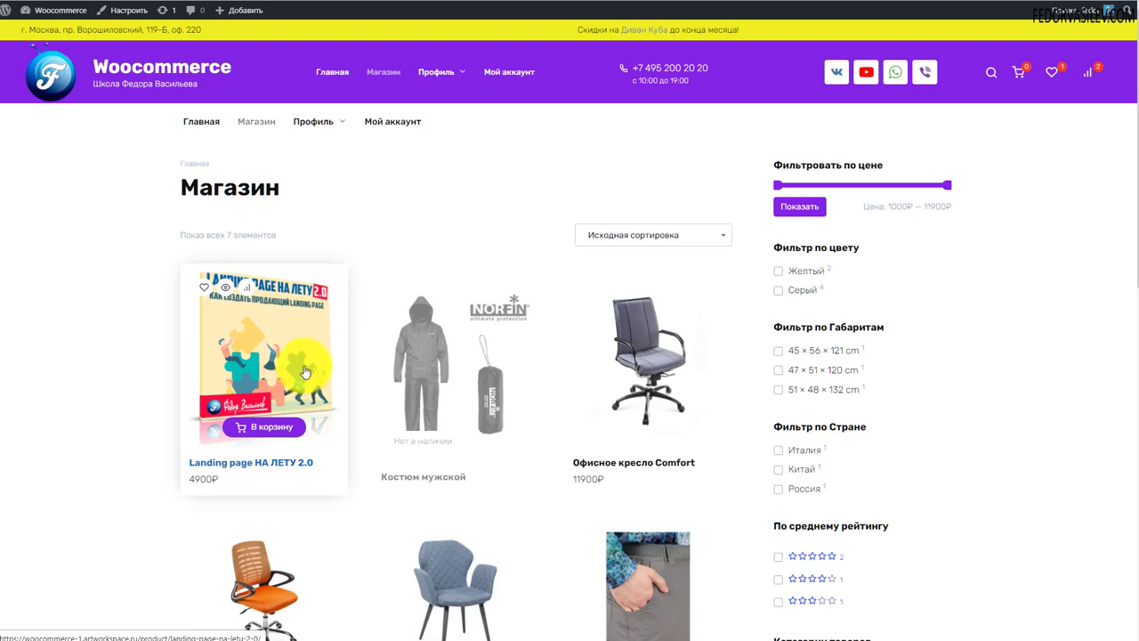
{"action": "mouse_move", "coordinate": [240, 373]}
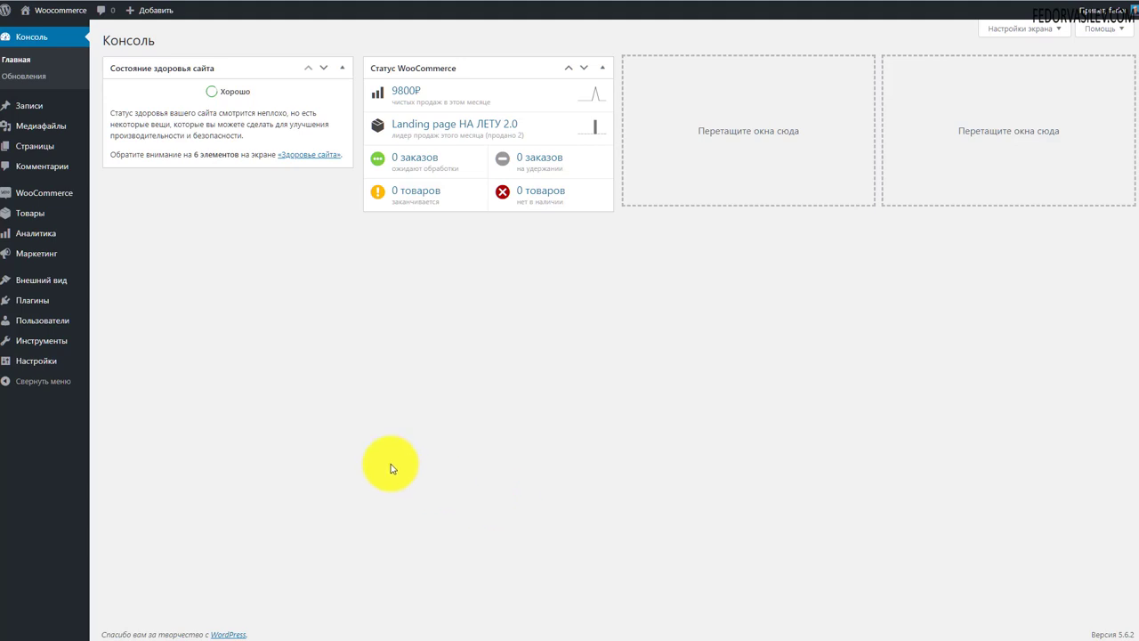
{"action": "mouse_move", "coordinate": [45, 215]}
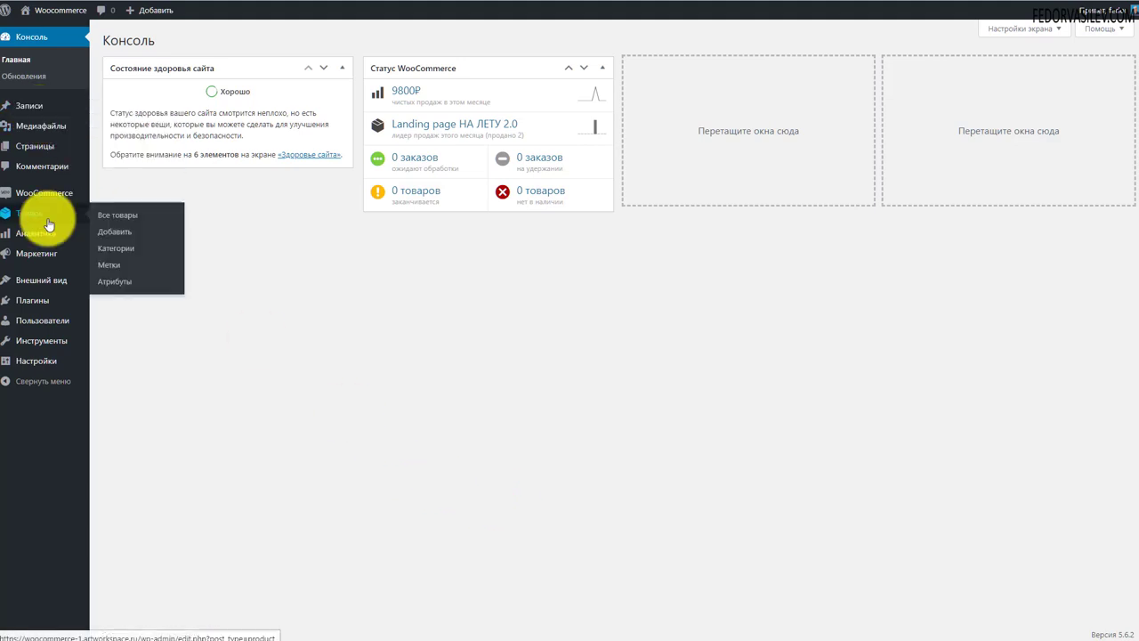
{"action": "left_click", "coordinate": [101, 218]}
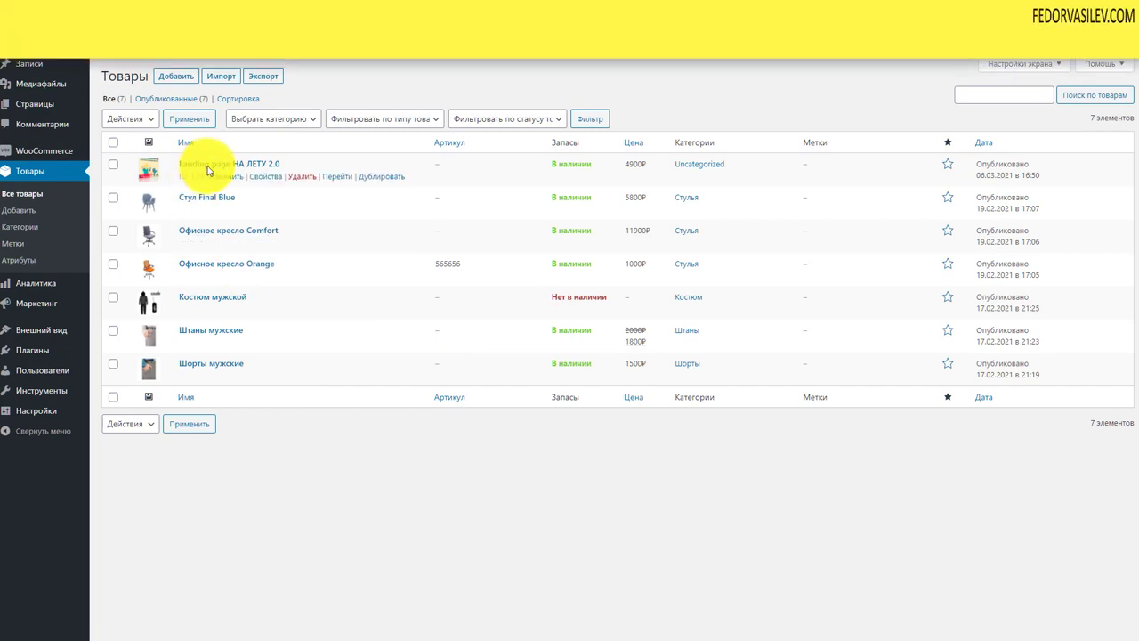
{"action": "left_click", "coordinate": [206, 164]}
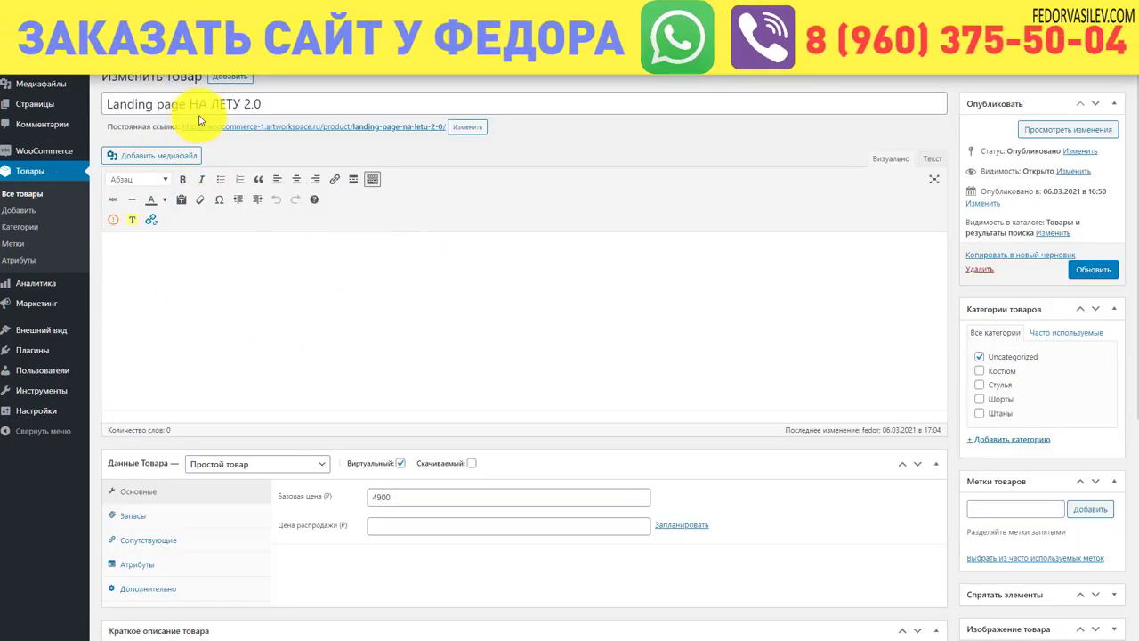
Step: Keep the product type as Простой товар, turn off the Виртуальный option and turn on Скачиваемый
{"action": "triple_click", "coordinate": [272, 103]}
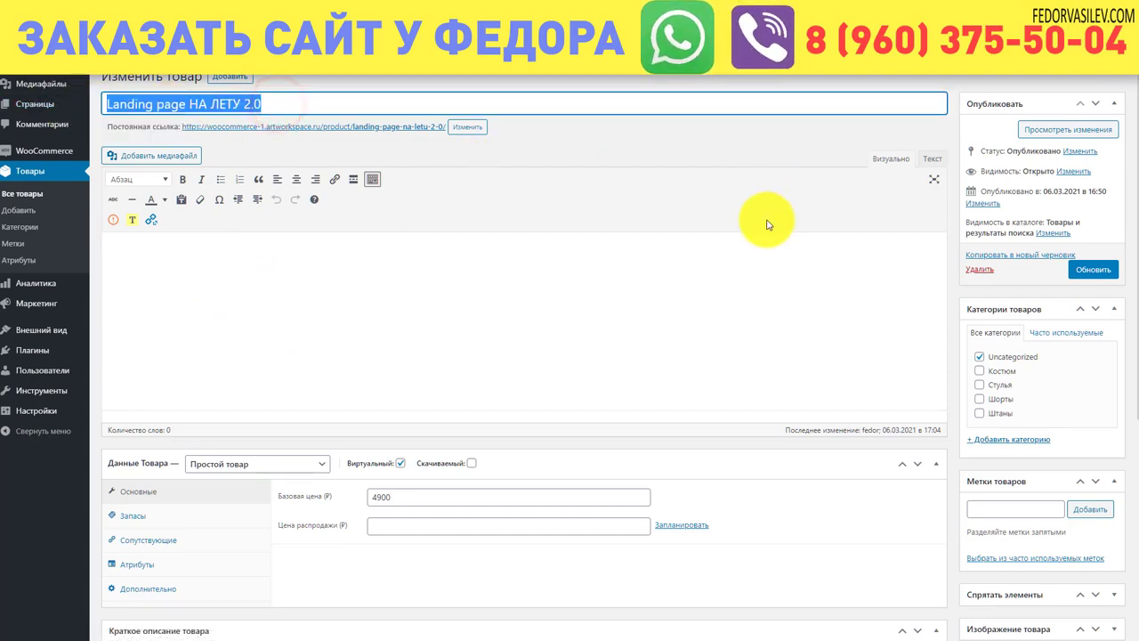
{"action": "scroll", "coordinate": [741, 229], "scroll_direction": "down", "scroll_amount": 3}
{"action": "left_click", "coordinate": [996, 395]}
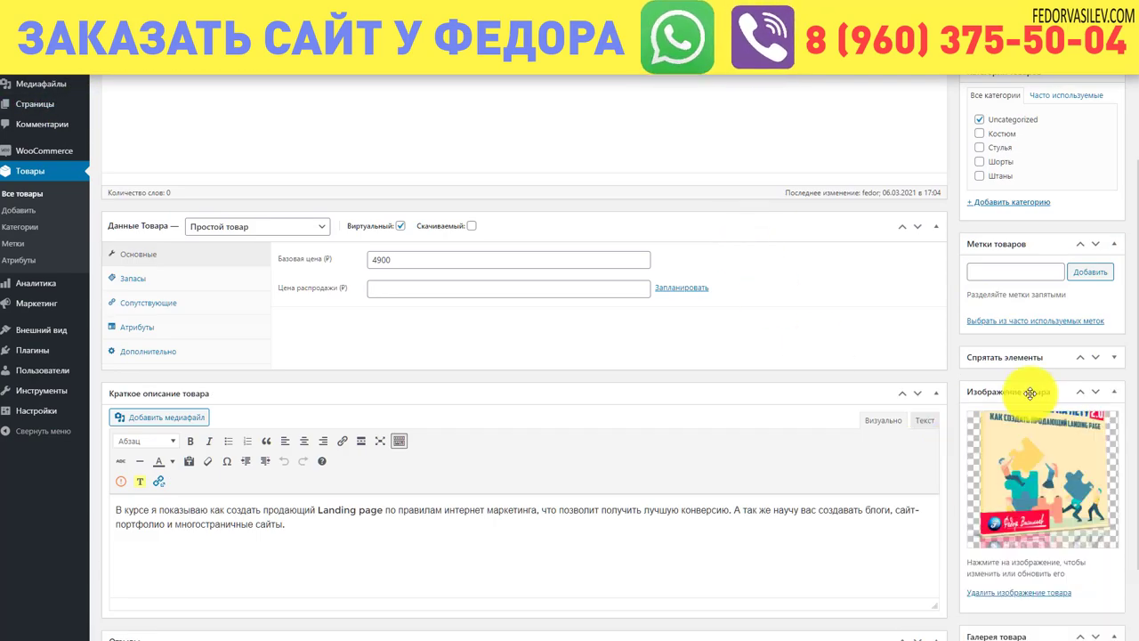
{"action": "scroll", "coordinate": [400, 408], "scroll_direction": "up", "scroll_amount": 1}
{"action": "left_click", "coordinate": [401, 344]}
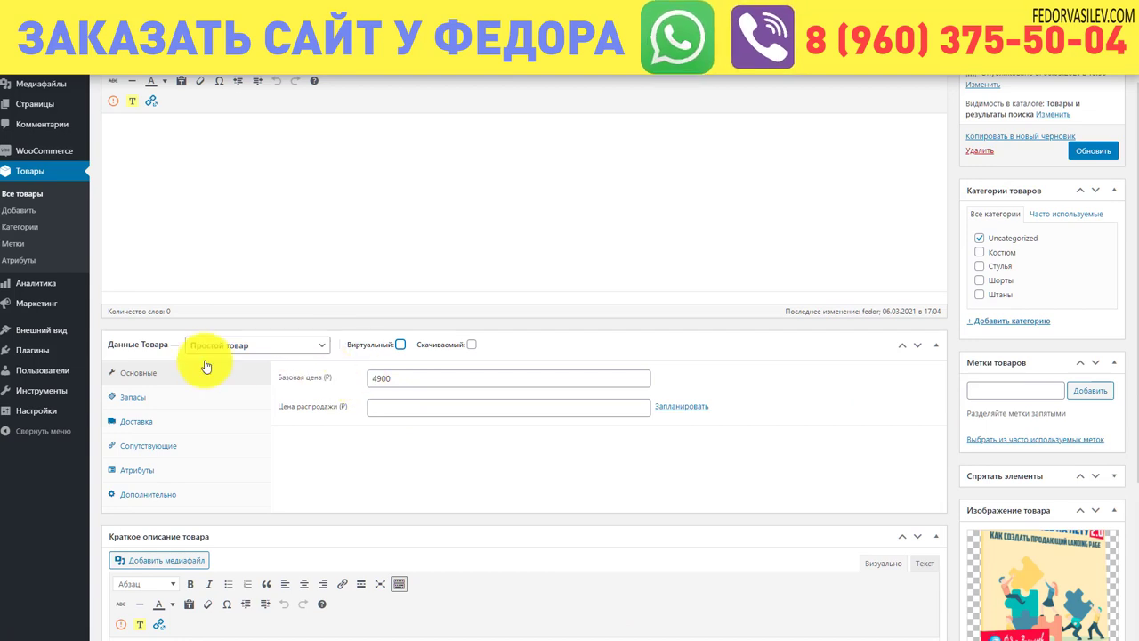
{"action": "left_click", "coordinate": [118, 380]}
{"action": "left_click", "coordinate": [267, 347]}
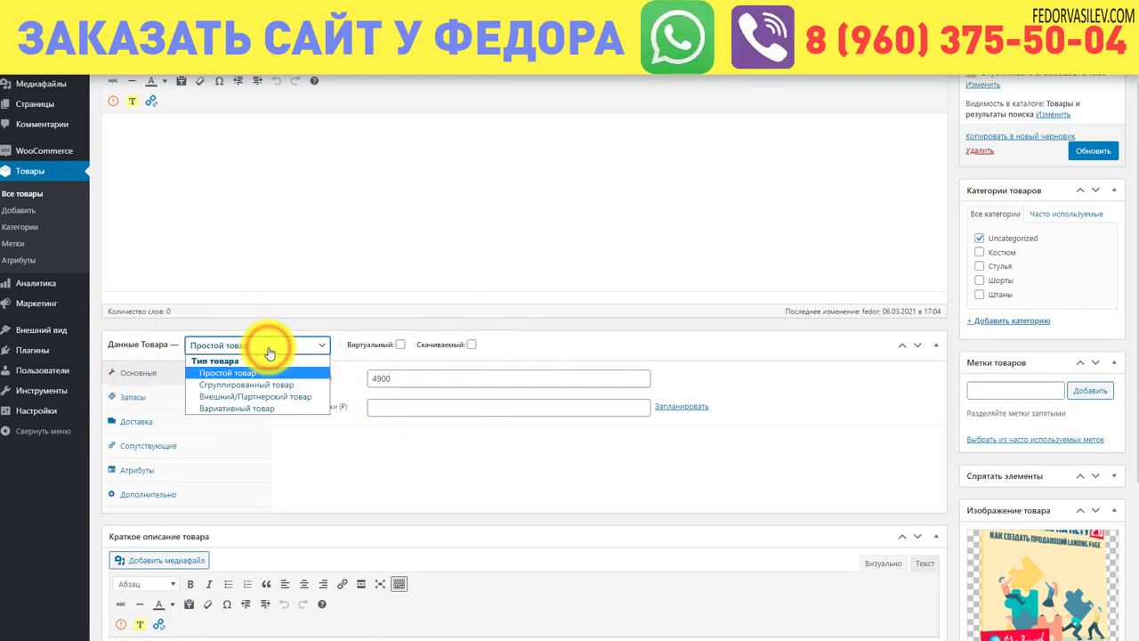
{"action": "left_click", "coordinate": [269, 351]}
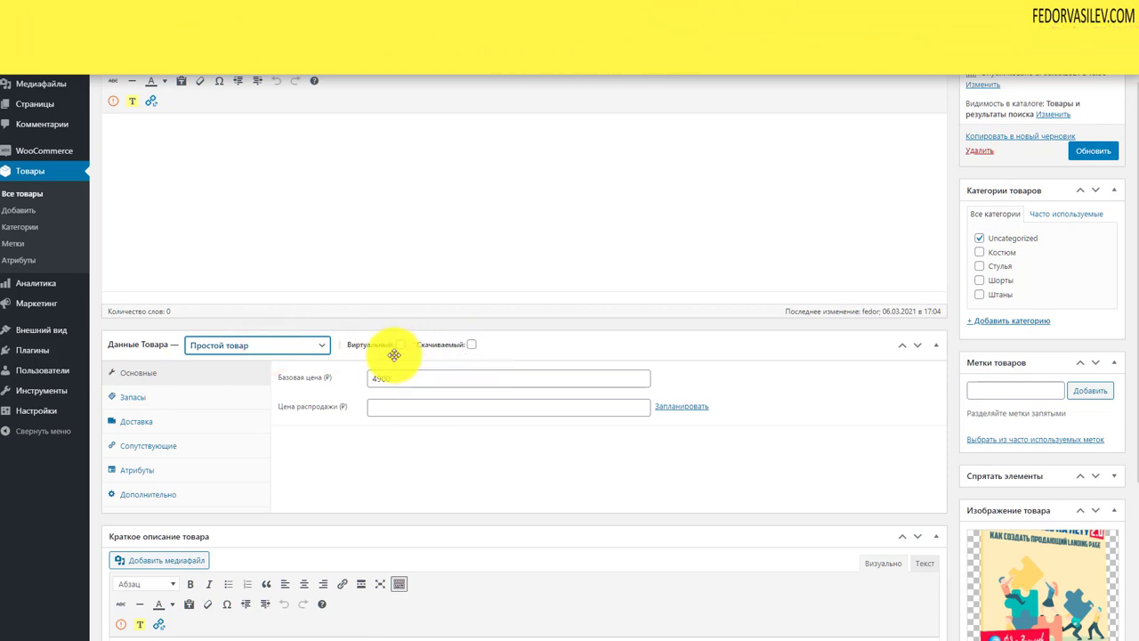
{"action": "mouse_move", "coordinate": [475, 353]}
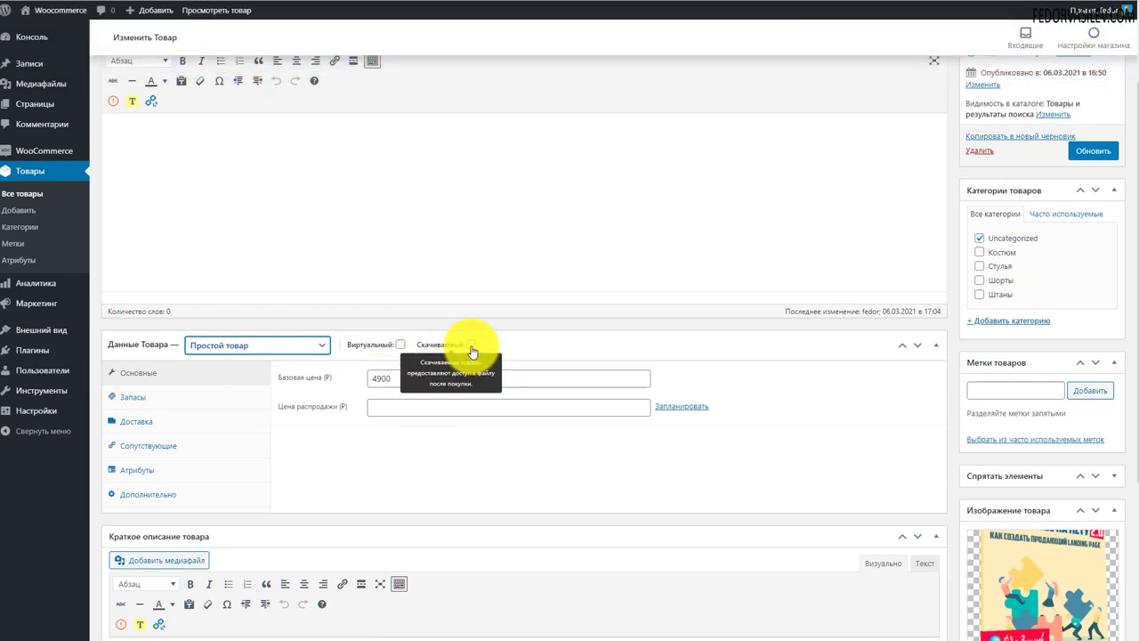
{"action": "left_click", "coordinate": [470, 346]}
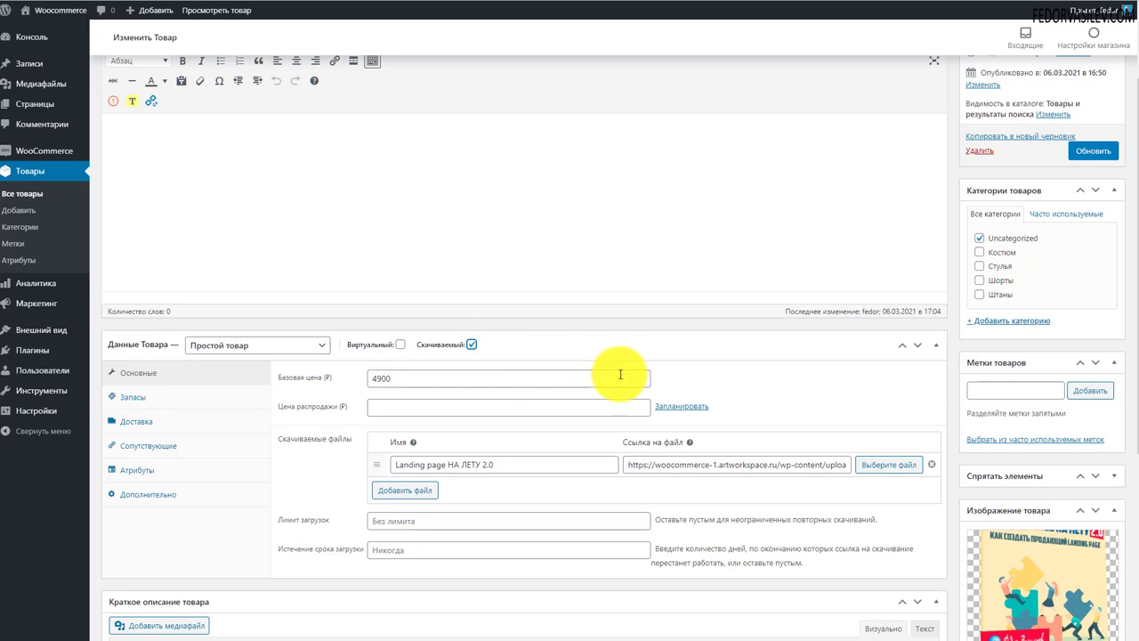
Step: Clear the file link of the downloadable file named "Landing page НА ЛЕТУ 2.0"
{"action": "scroll", "coordinate": [604, 356], "scroll_direction": "up", "scroll_amount": 2}
{"action": "scroll", "coordinate": [600, 341], "scroll_direction": "down", "scroll_amount": 3}
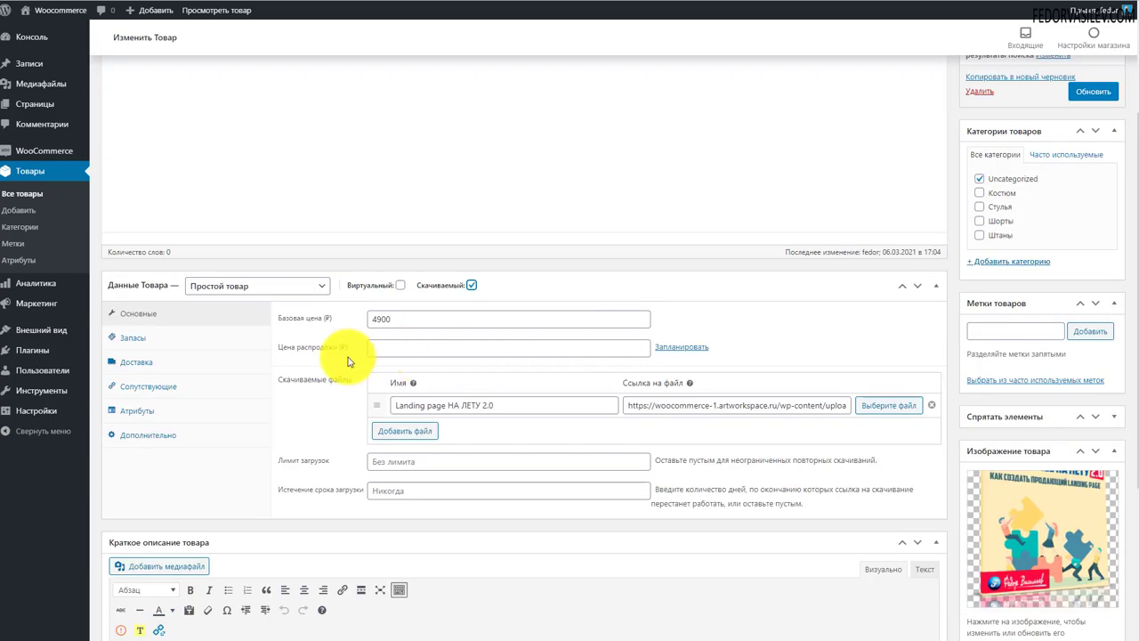
{"action": "double_click", "coordinate": [415, 310]}
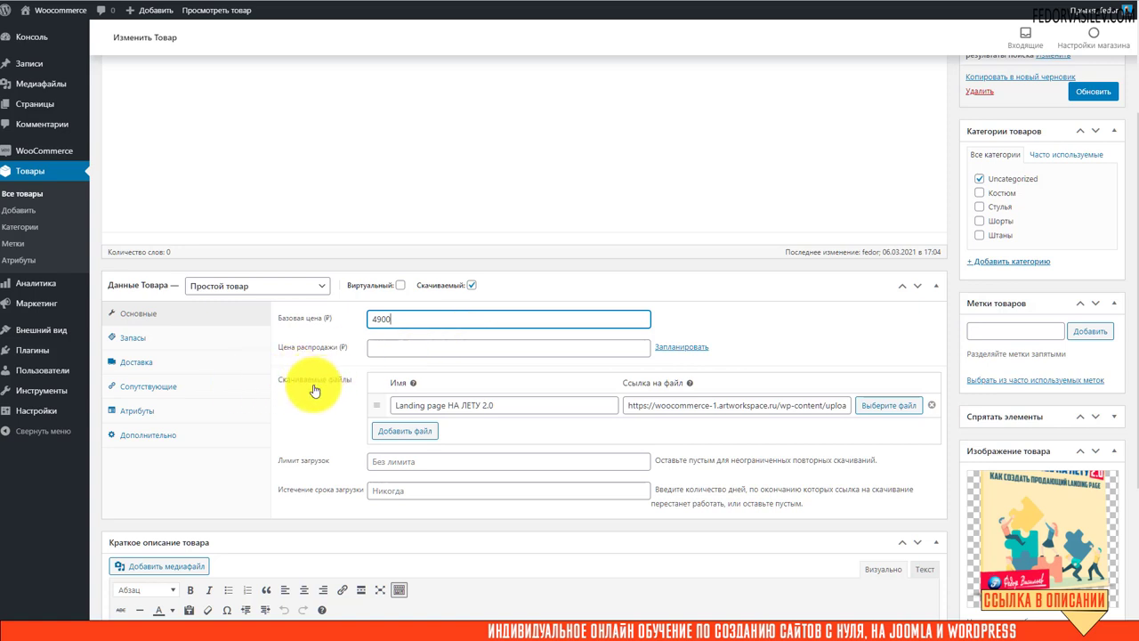
{"action": "left_click_drag", "start_coordinate": [521, 405], "coordinate": [353, 411]}
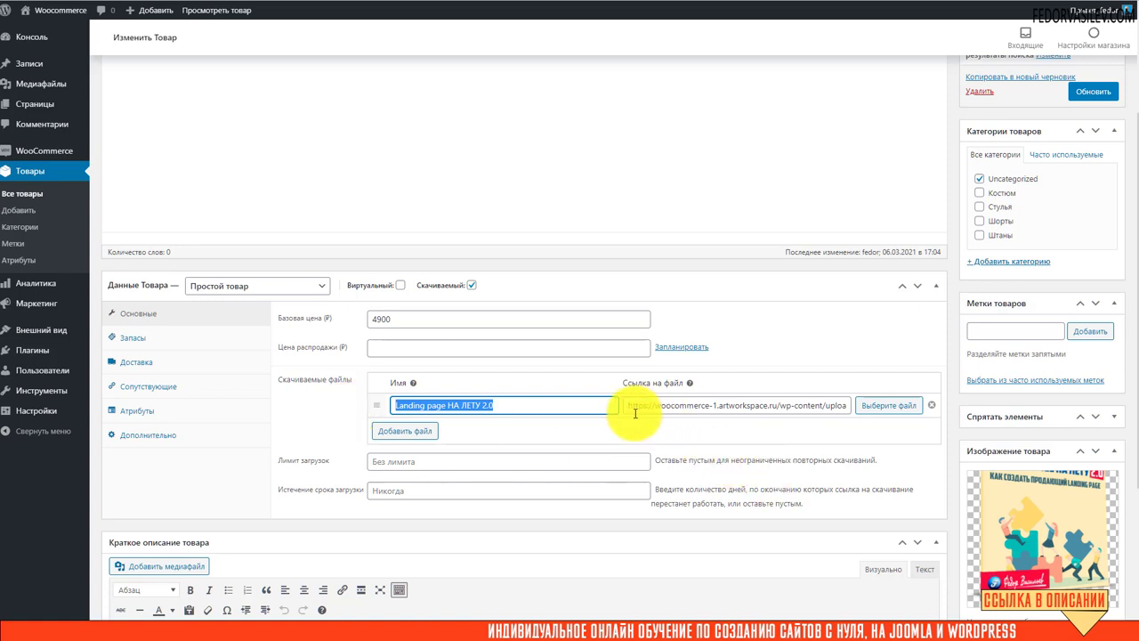
{"action": "left_click_drag", "start_coordinate": [628, 408], "coordinate": [946, 427]}
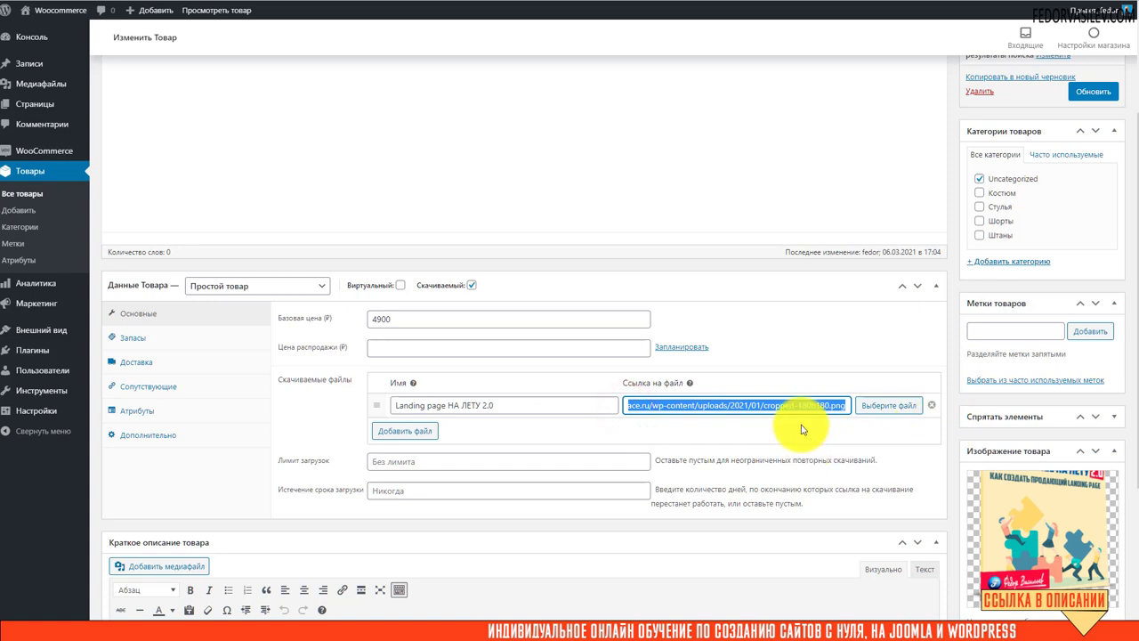
{"action": "key", "text": "BackSpace"}
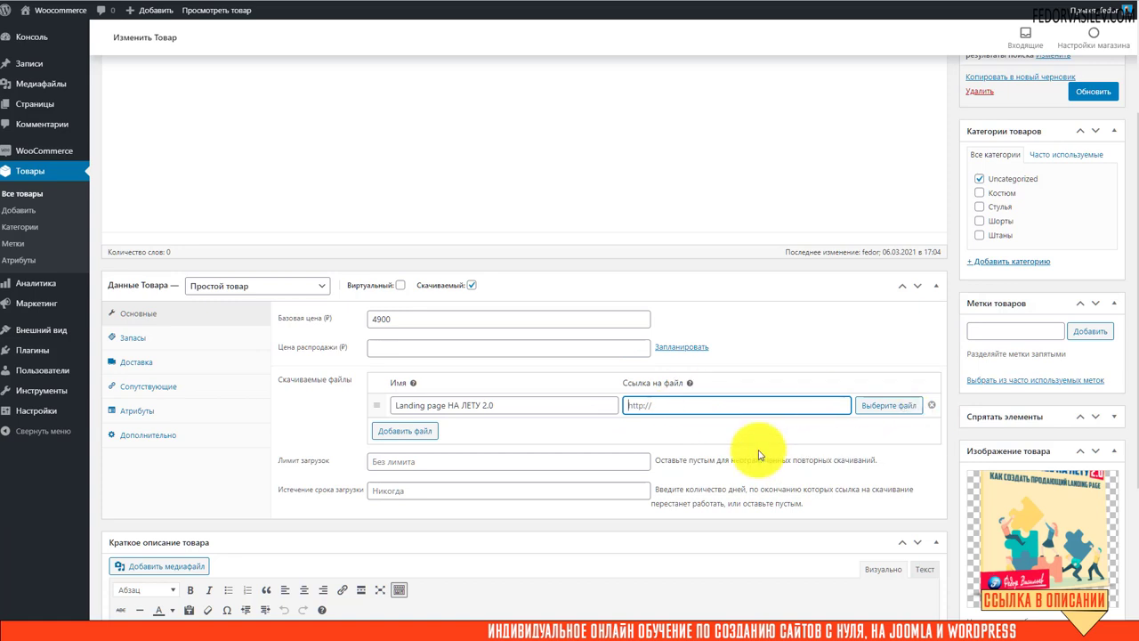
Step: Link the downloadable file "Landing page НА ЛЕТУ 2.0" to cropped-180h180.png from the media library
{"action": "left_click", "coordinate": [901, 405]}
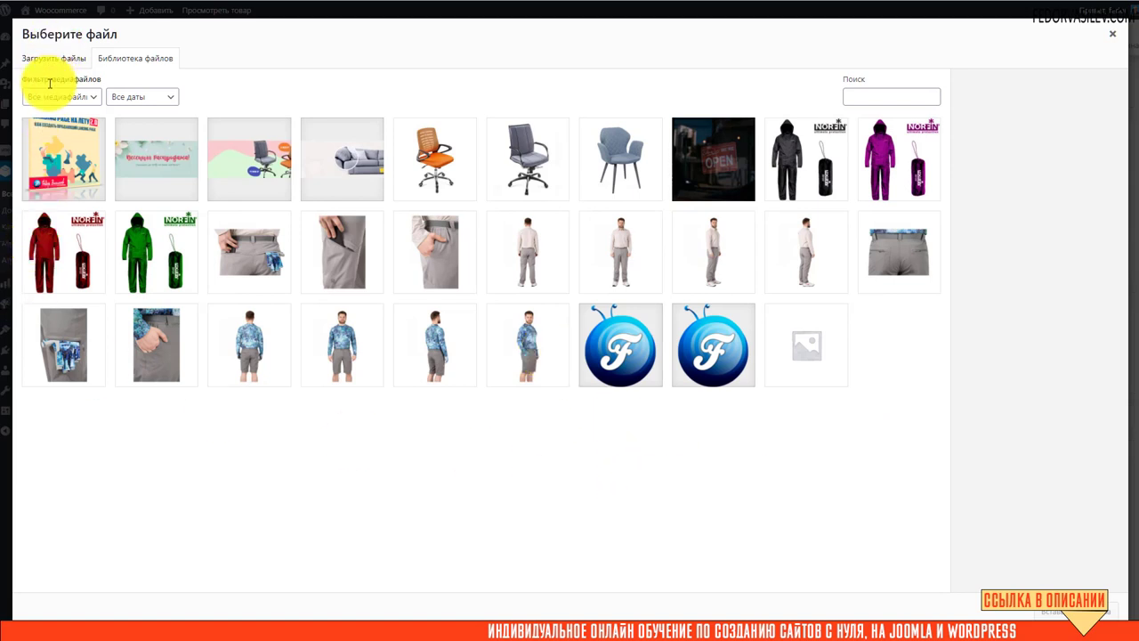
{"action": "left_click", "coordinate": [36, 58]}
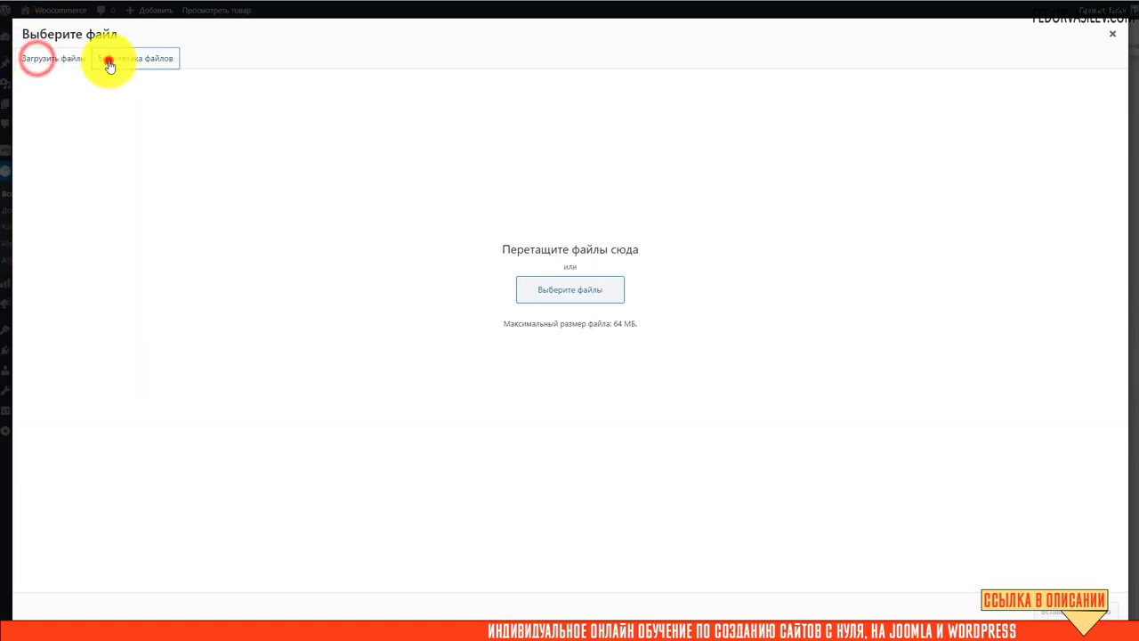
{"action": "left_click", "coordinate": [110, 58]}
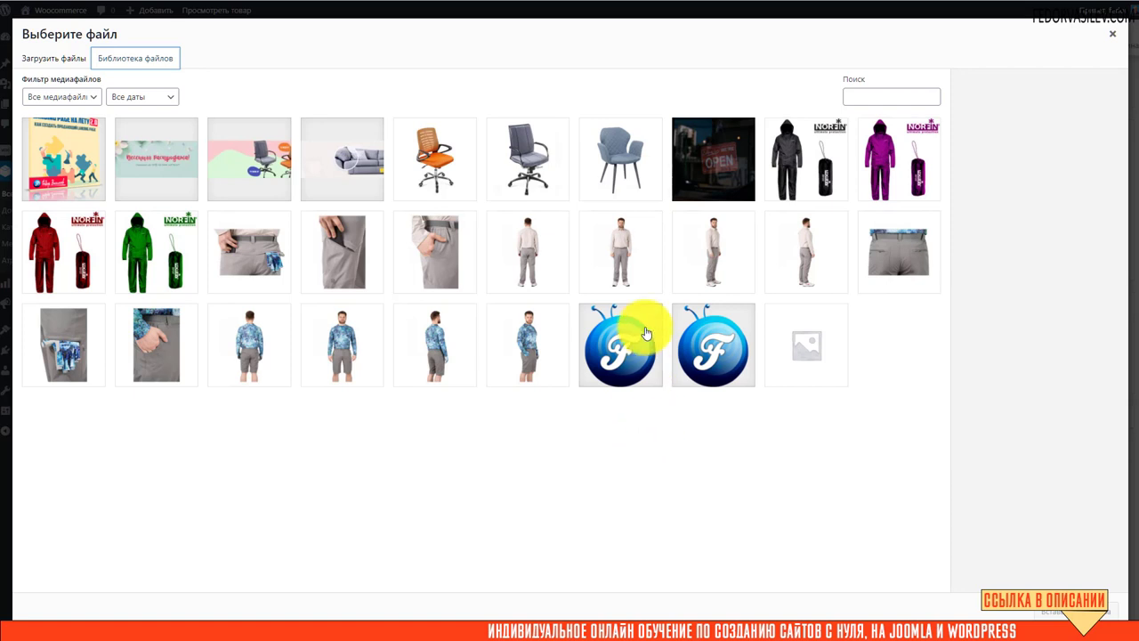
{"action": "left_click", "coordinate": [620, 372]}
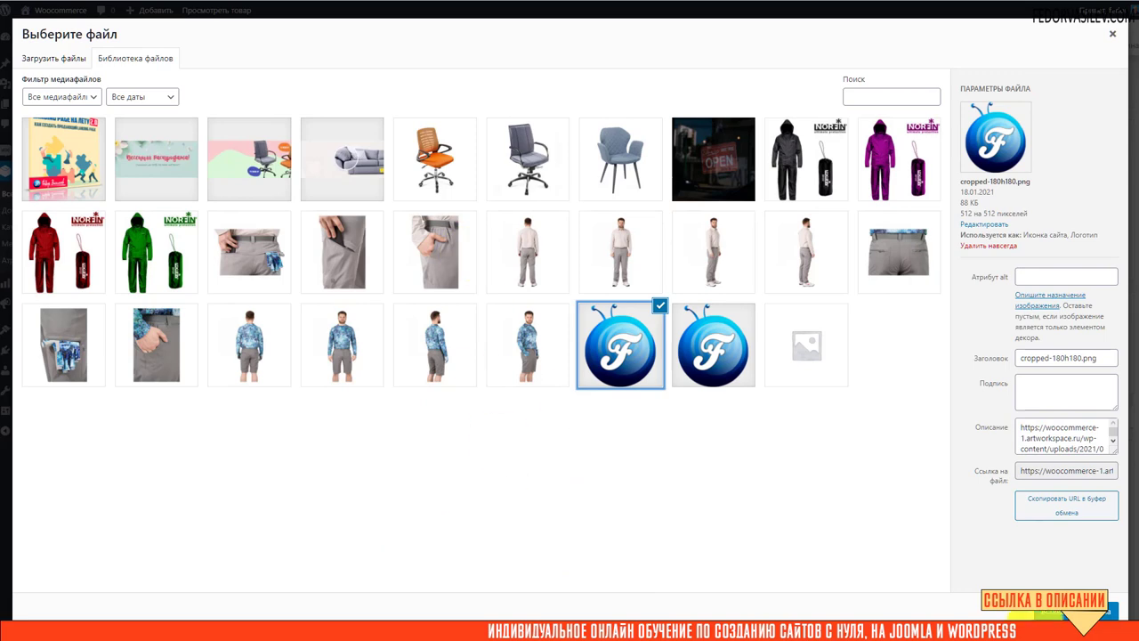
{"action": "left_click", "coordinate": [1059, 612]}
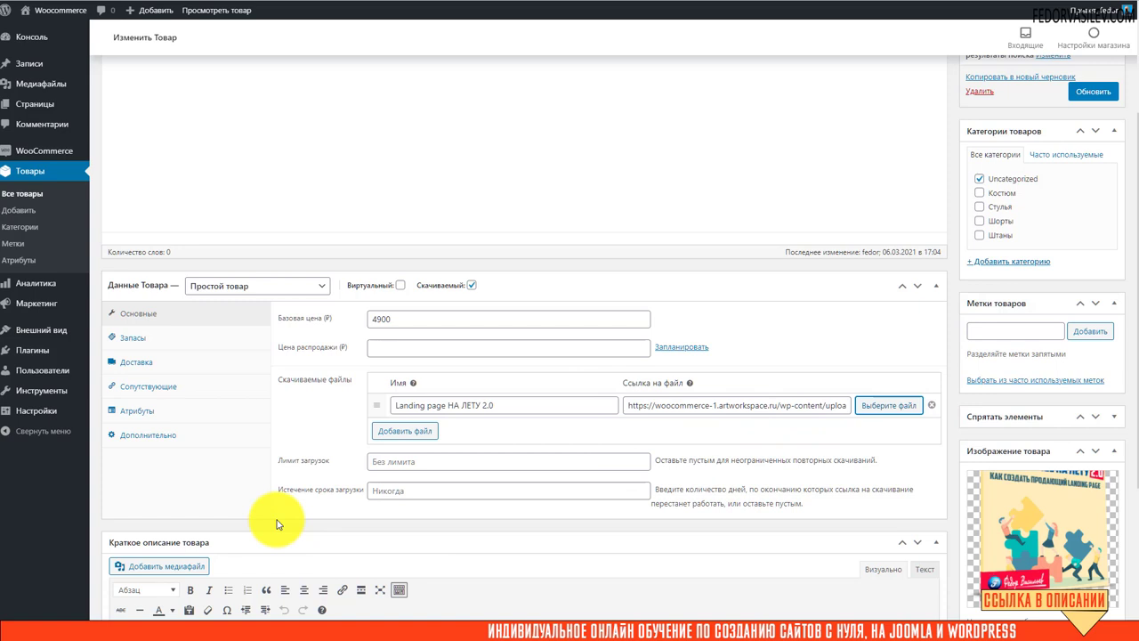
Step: Add a second downloadable file named "бонусы" and link it to landing_page_na_letu_2_0.png from the media library
{"action": "left_click", "coordinate": [414, 432]}
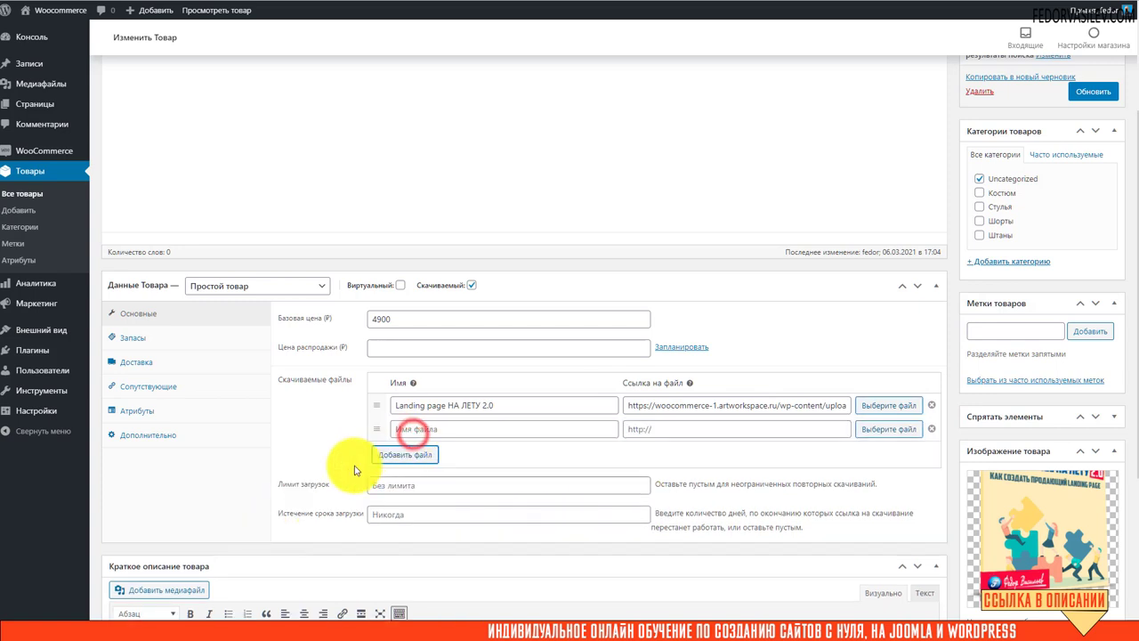
{"action": "left_click", "coordinate": [447, 428]}
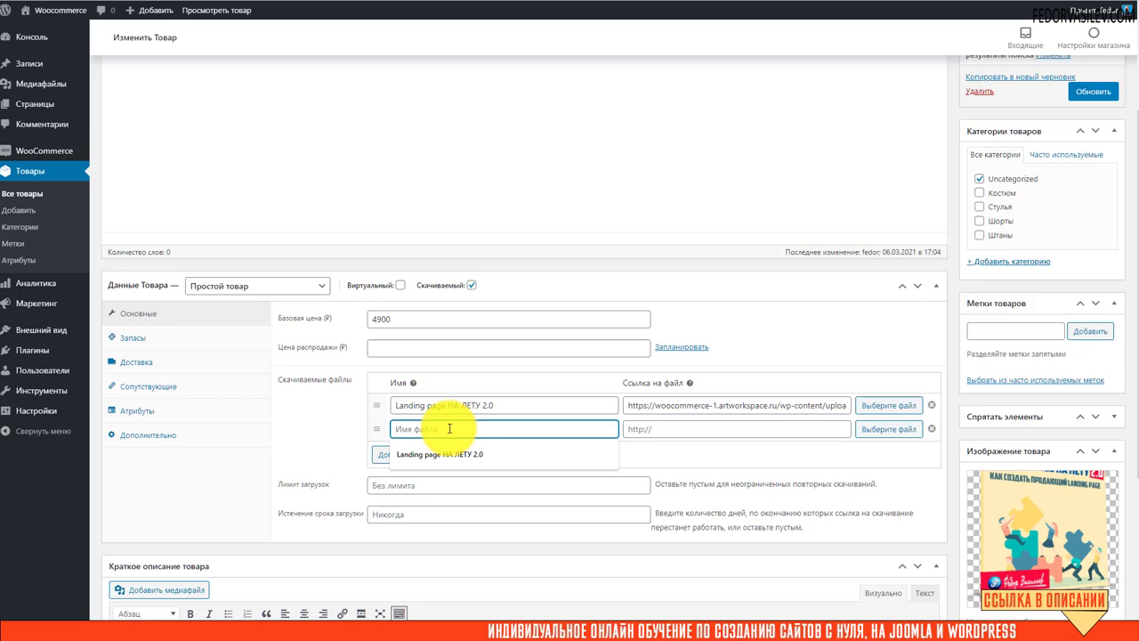
{"action": "type", "text": "бонусы"}
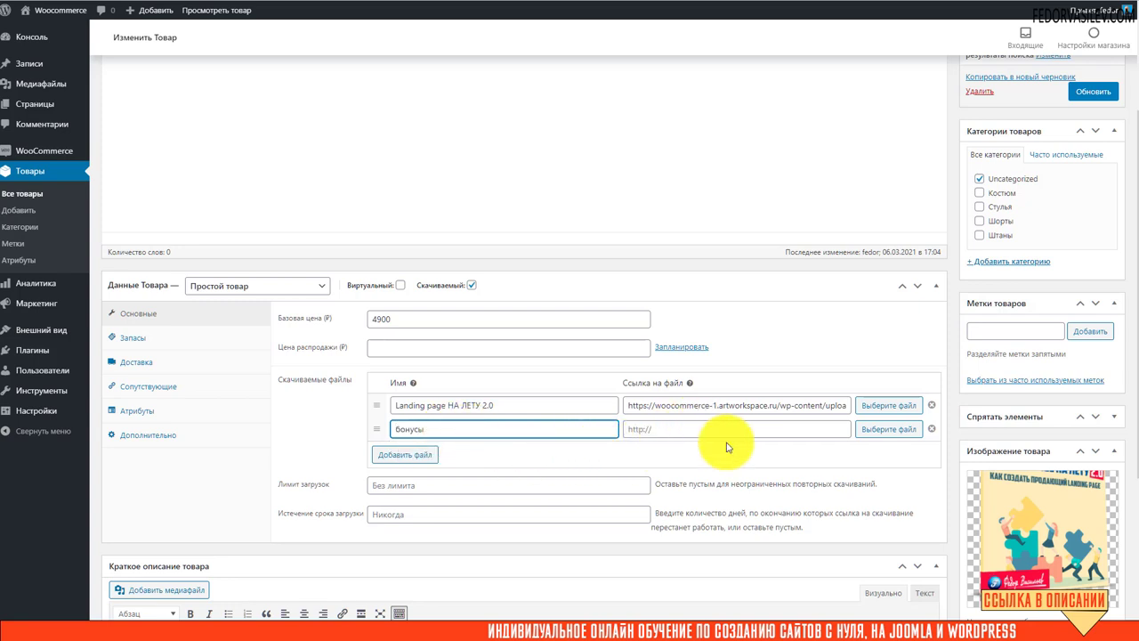
{"action": "left_click", "coordinate": [868, 430]}
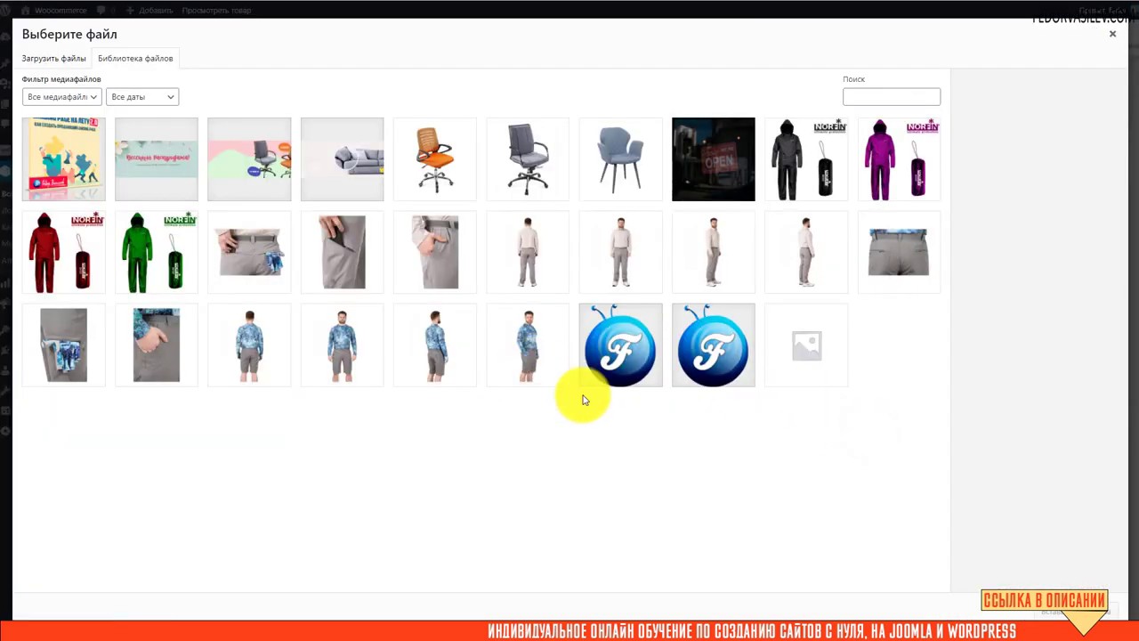
{"action": "left_click", "coordinate": [71, 169]}
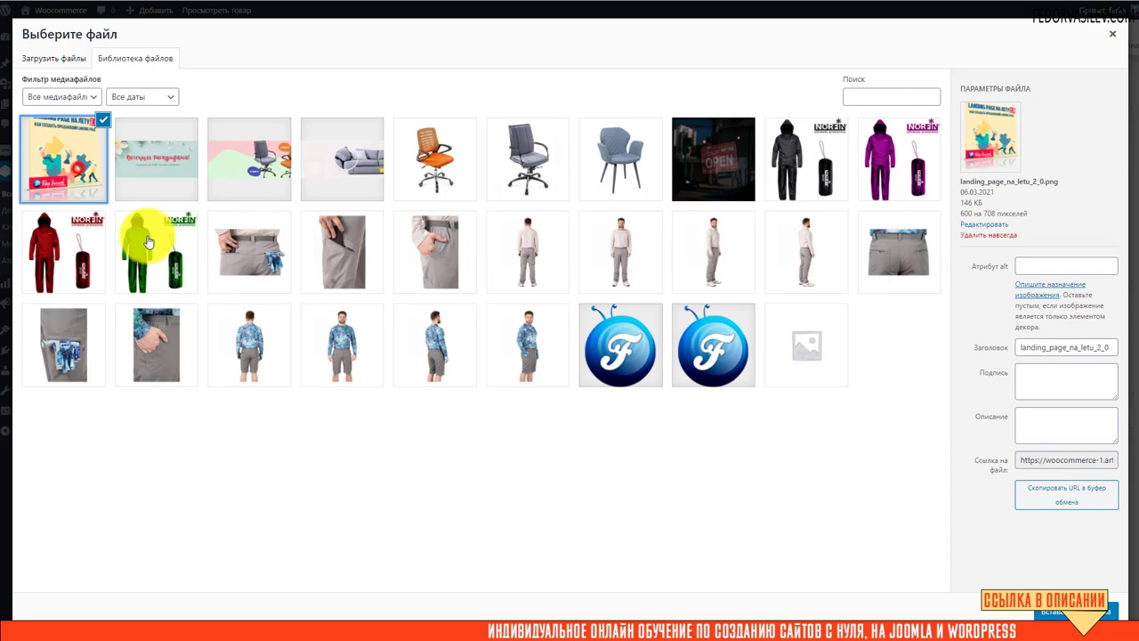
{"action": "left_click", "coordinate": [1050, 612]}
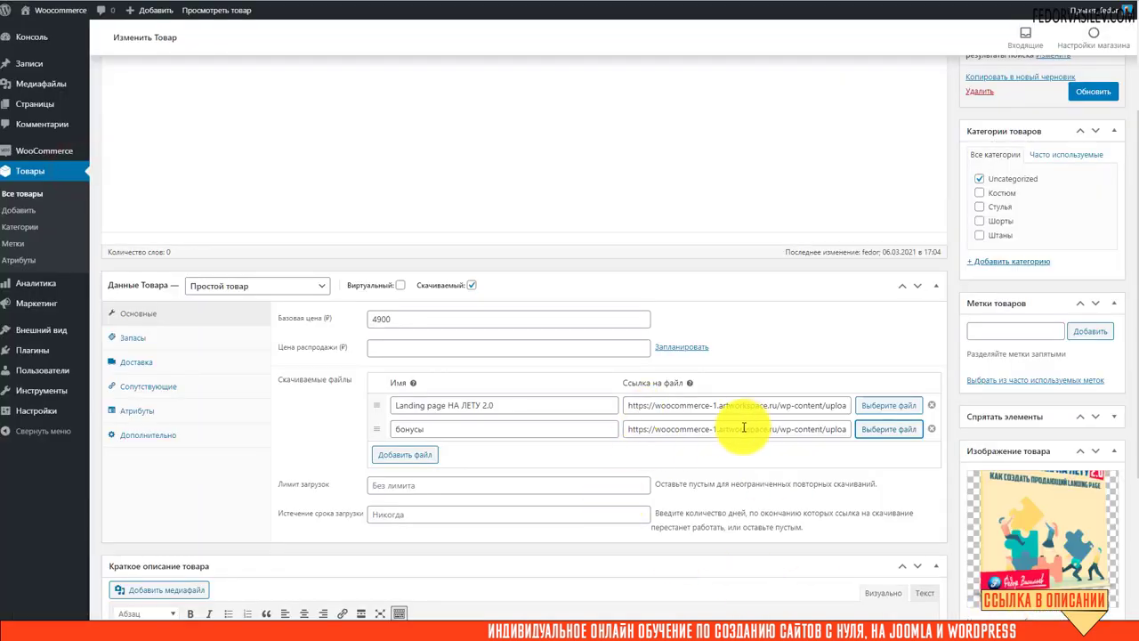
Step: Review the download limit and download expiry settings and the short description, leaving both download fields empty
{"action": "scroll", "coordinate": [888, 445], "scroll_direction": "down", "scroll_amount": 1}
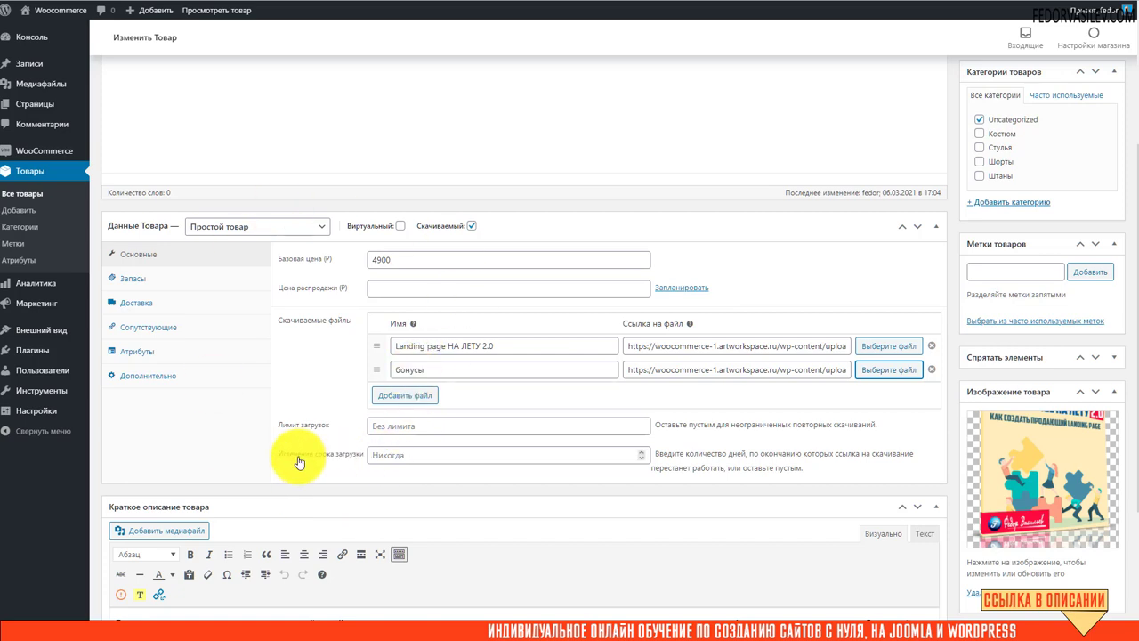
{"action": "left_click", "coordinate": [406, 425]}
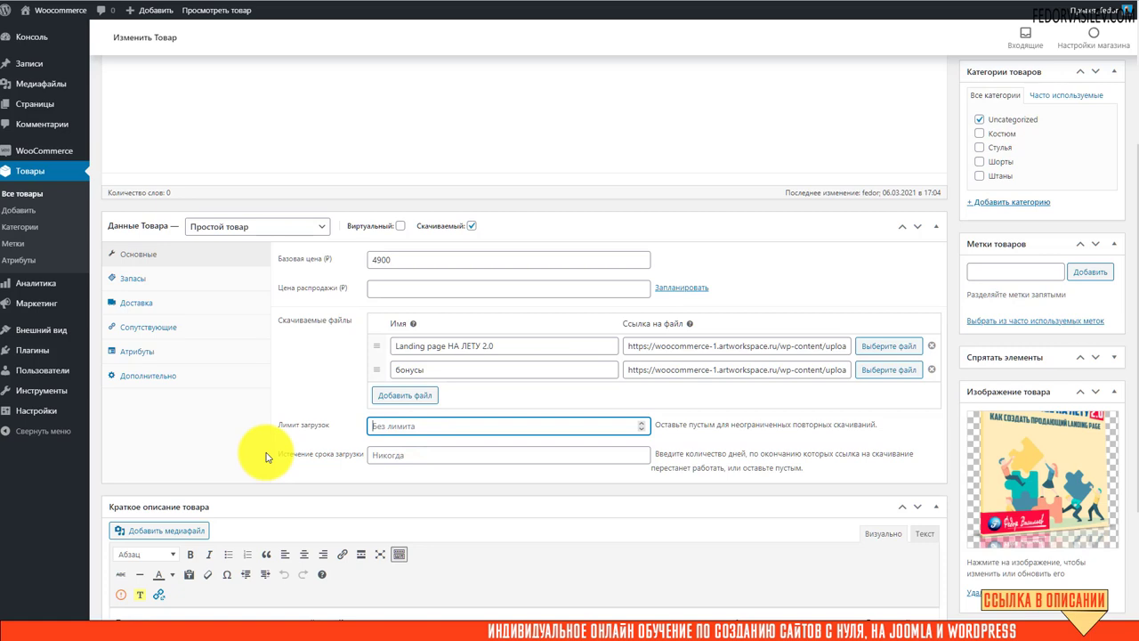
{"action": "left_click", "coordinate": [610, 455]}
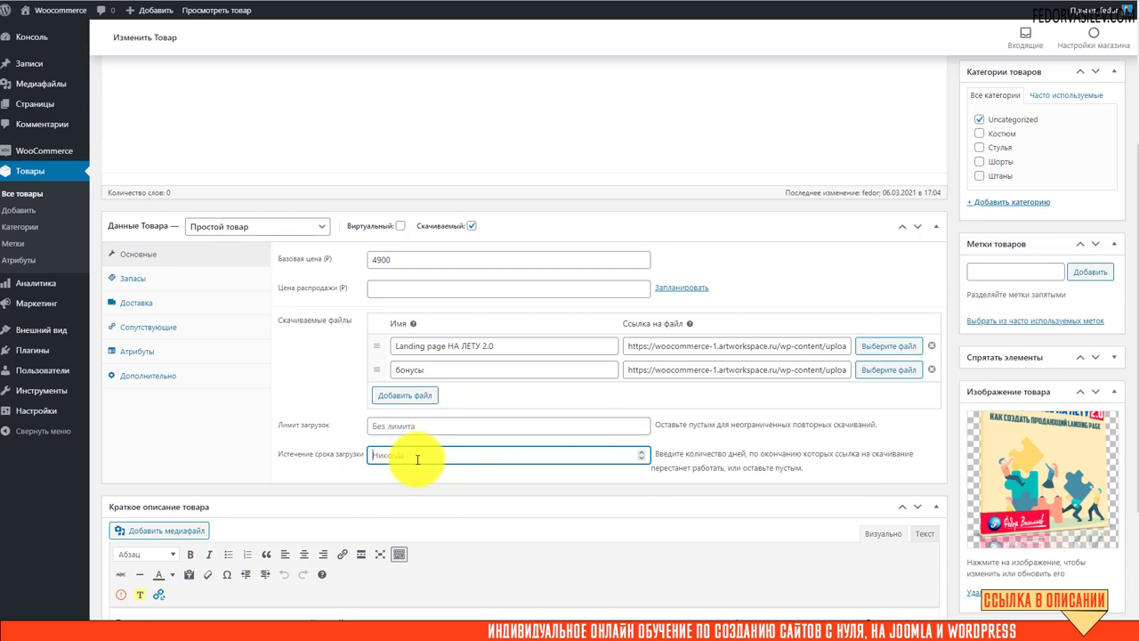
{"action": "scroll", "coordinate": [677, 356], "scroll_direction": "down", "scroll_amount": 3}
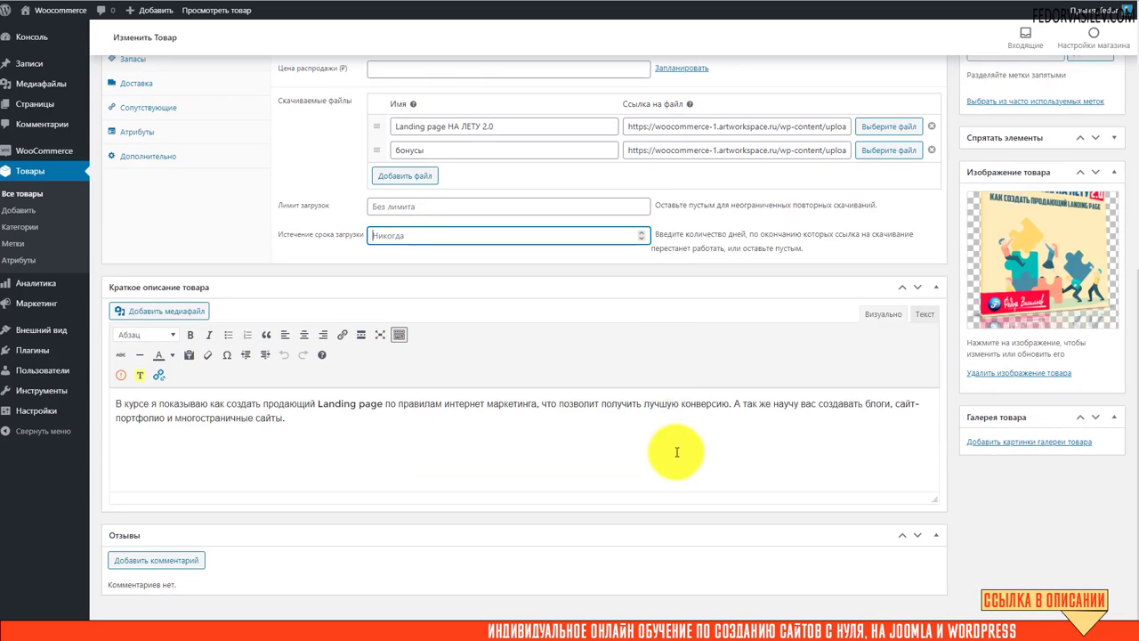
{"action": "scroll", "coordinate": [675, 450], "scroll_direction": "up", "scroll_amount": 2}
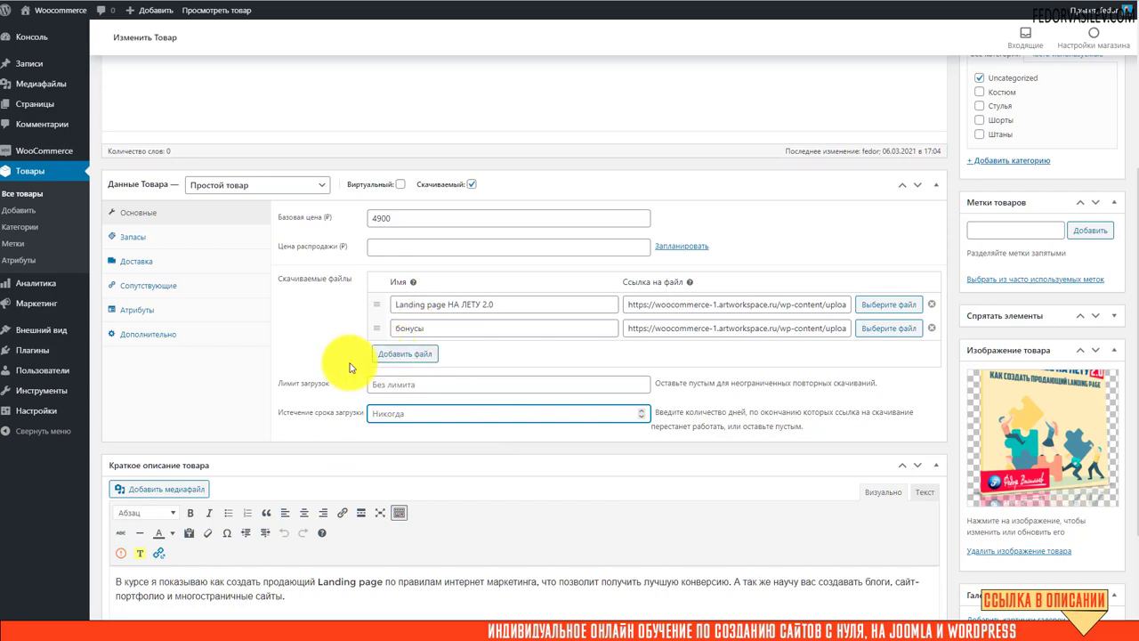
{"action": "scroll", "coordinate": [350, 364], "scroll_direction": "up", "scroll_amount": 1}
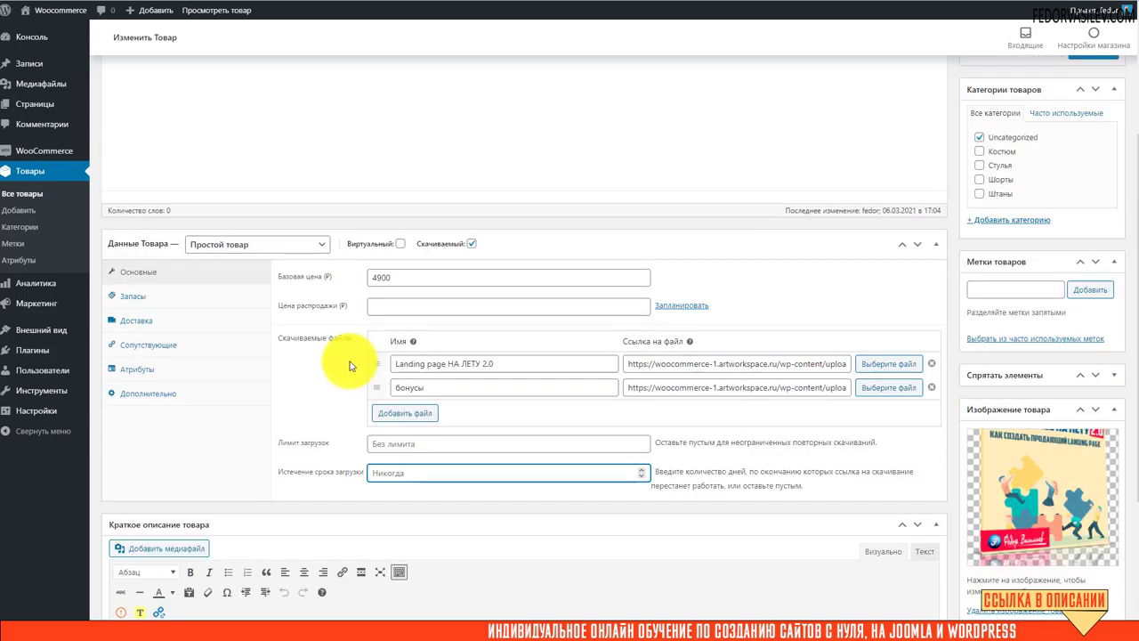
{"action": "scroll", "coordinate": [350, 367], "scroll_direction": "down", "scroll_amount": 2}
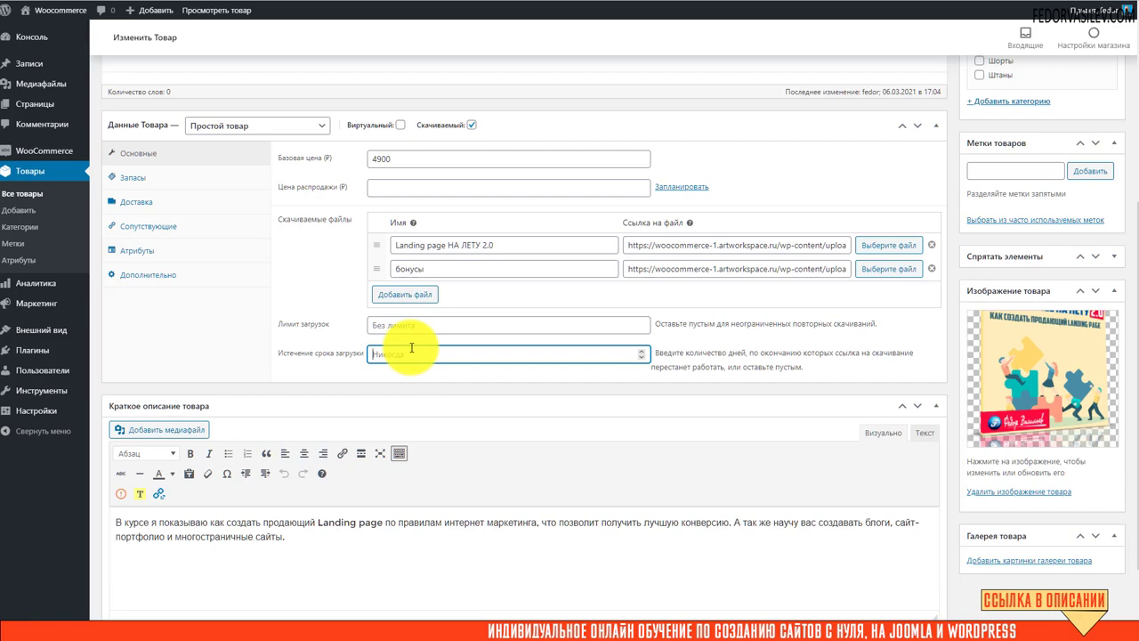
Step: Update the product to save its two downloadable files, and check them in the product data
{"action": "scroll", "coordinate": [737, 377], "scroll_direction": "up", "scroll_amount": 4}
{"action": "left_click", "coordinate": [1089, 173]}
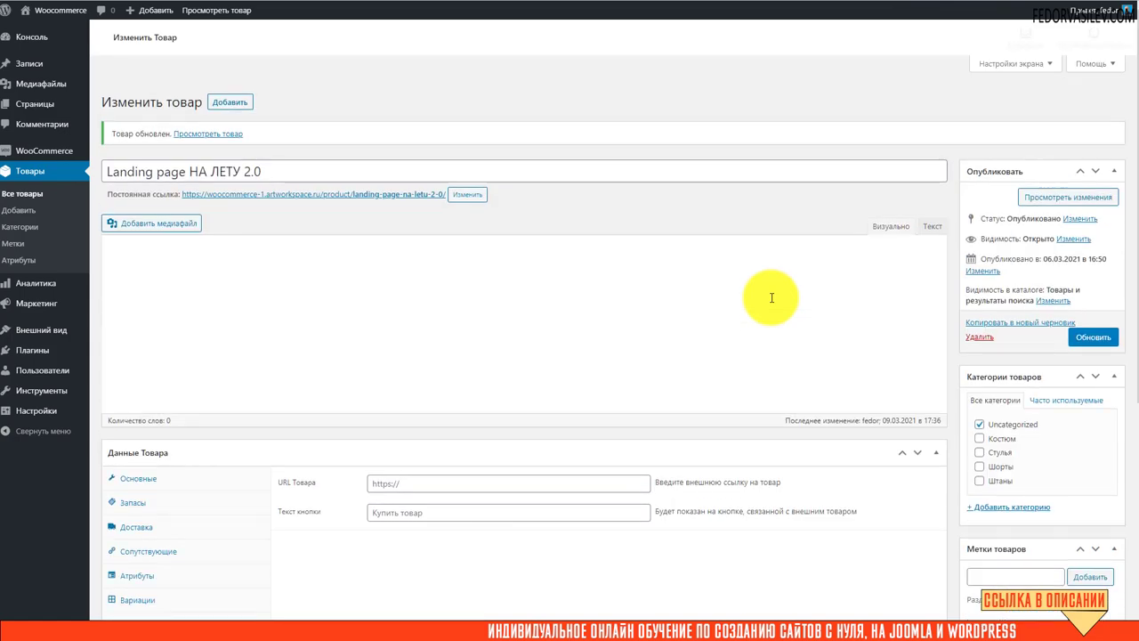
{"action": "scroll", "coordinate": [771, 297], "scroll_direction": "down", "scroll_amount": 5}
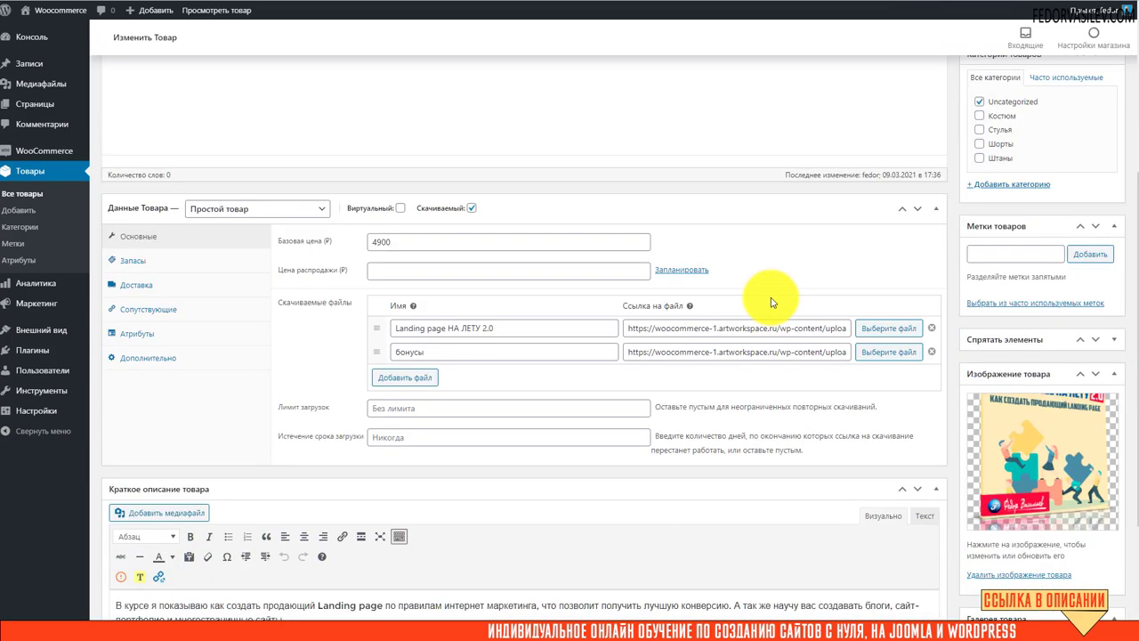
{"action": "scroll", "coordinate": [772, 297], "scroll_direction": "up", "scroll_amount": 5}
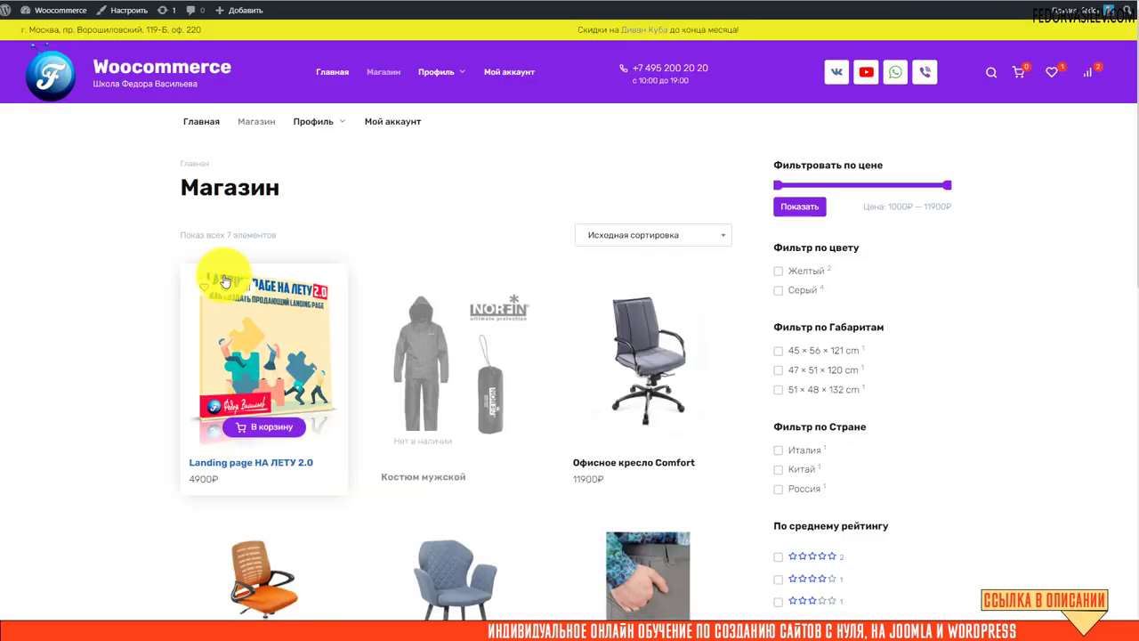
Step: Order one "Landing page НА ЛЕТУ 2.0" from the shop as a customer, with Самовывоз delivery and Оплата при доставке payment
{"action": "left_click", "coordinate": [225, 282]}
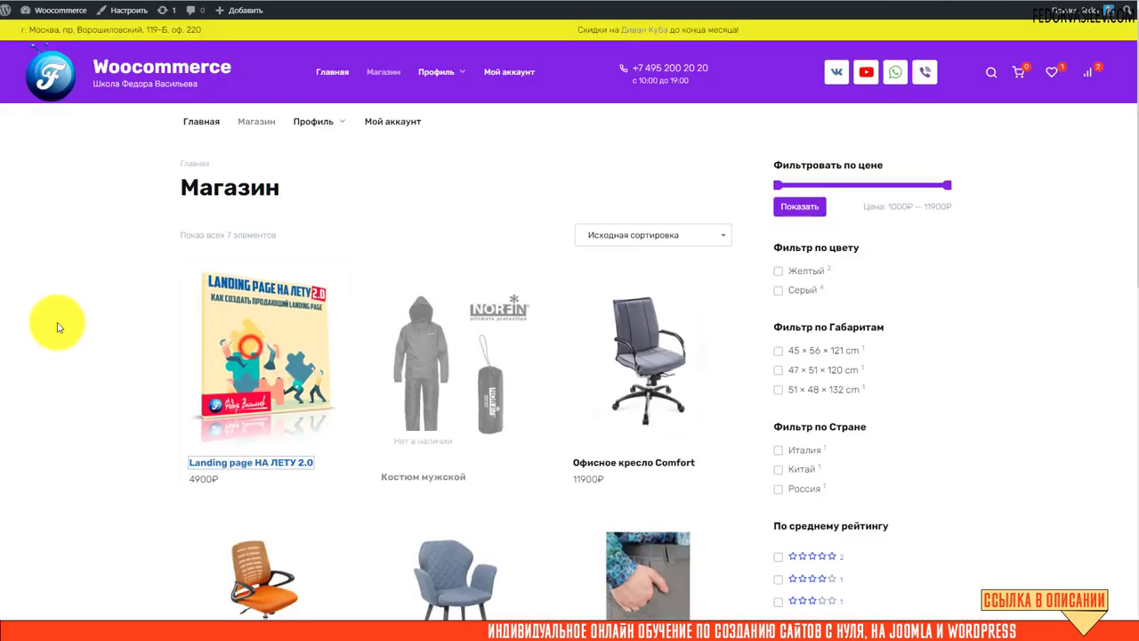
{"action": "left_click", "coordinate": [635, 338]}
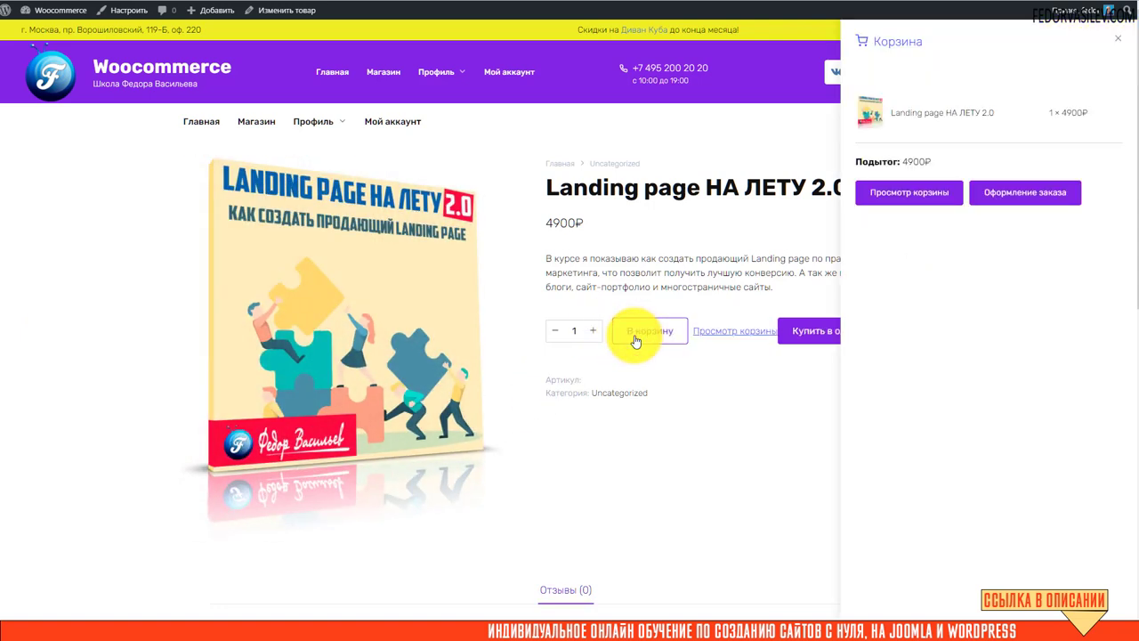
{"action": "left_click", "coordinate": [881, 200]}
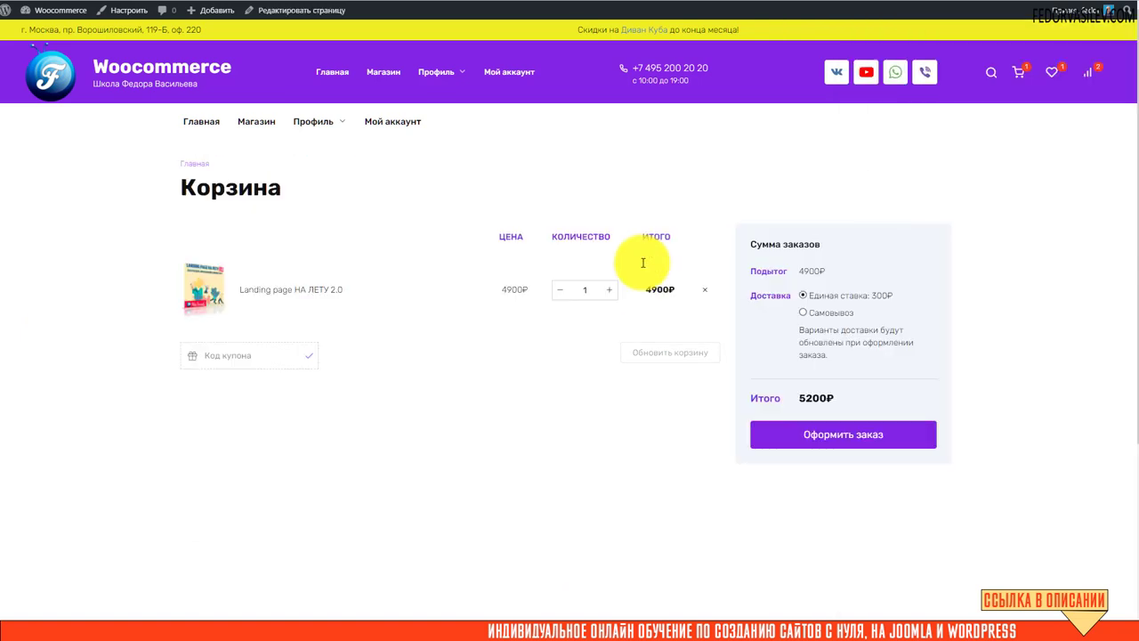
{"action": "left_click", "coordinate": [820, 448]}
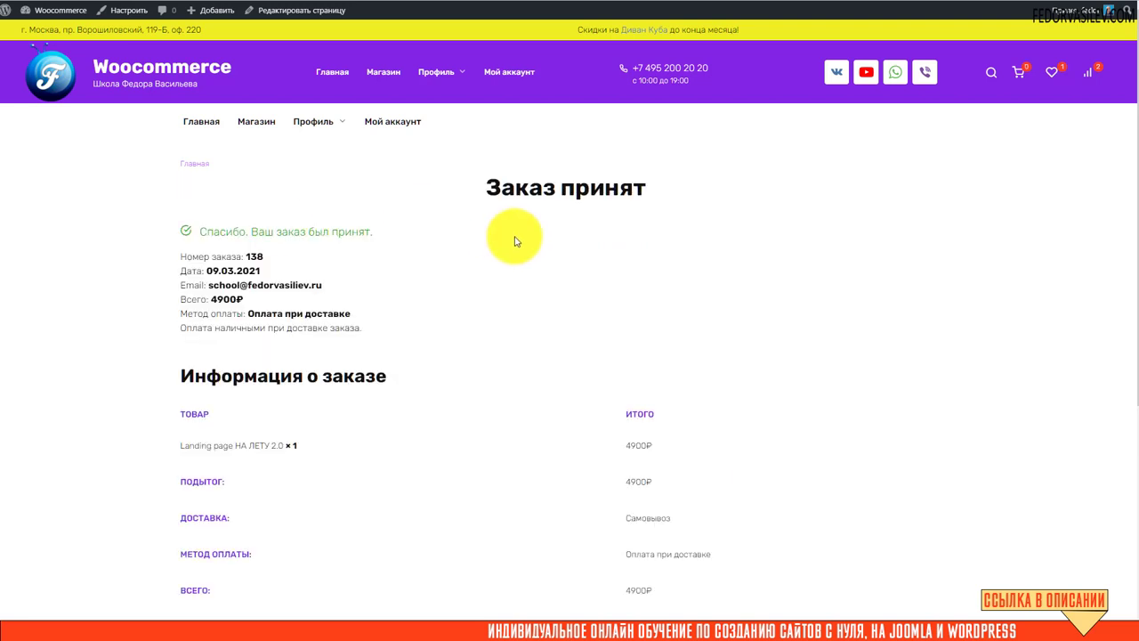
{"action": "left_click_drag", "start_coordinate": [374, 233], "coordinate": [219, 232]}
{"action": "left_click", "coordinate": [418, 305]}
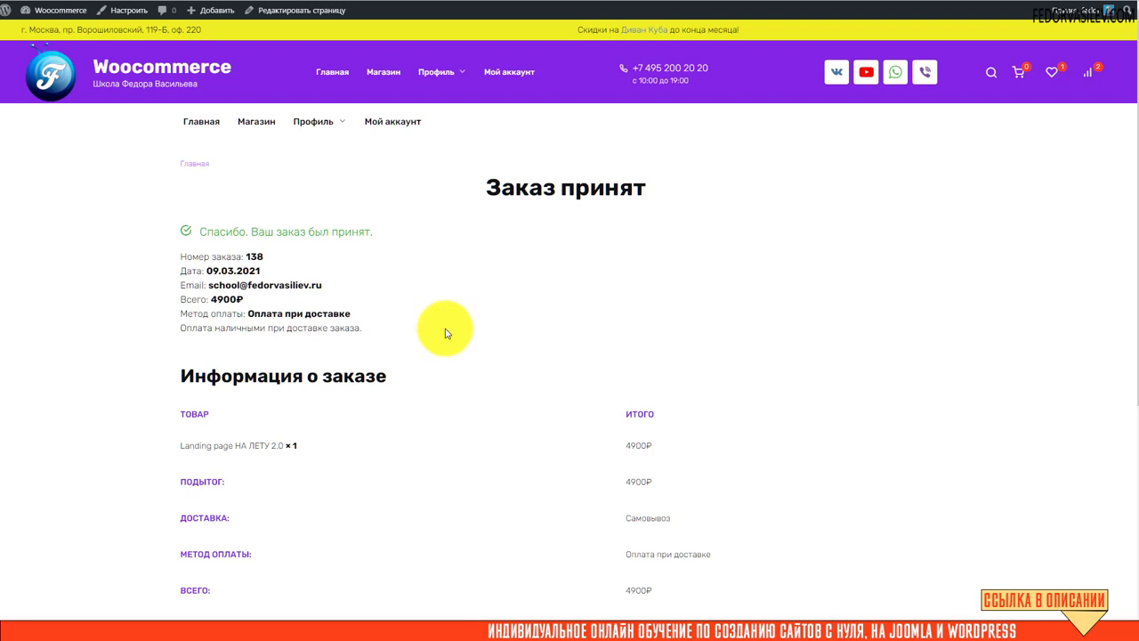
Step: View the customer's orders in the shop profile and check the status of the newest order
{"action": "mouse_move", "coordinate": [317, 130]}
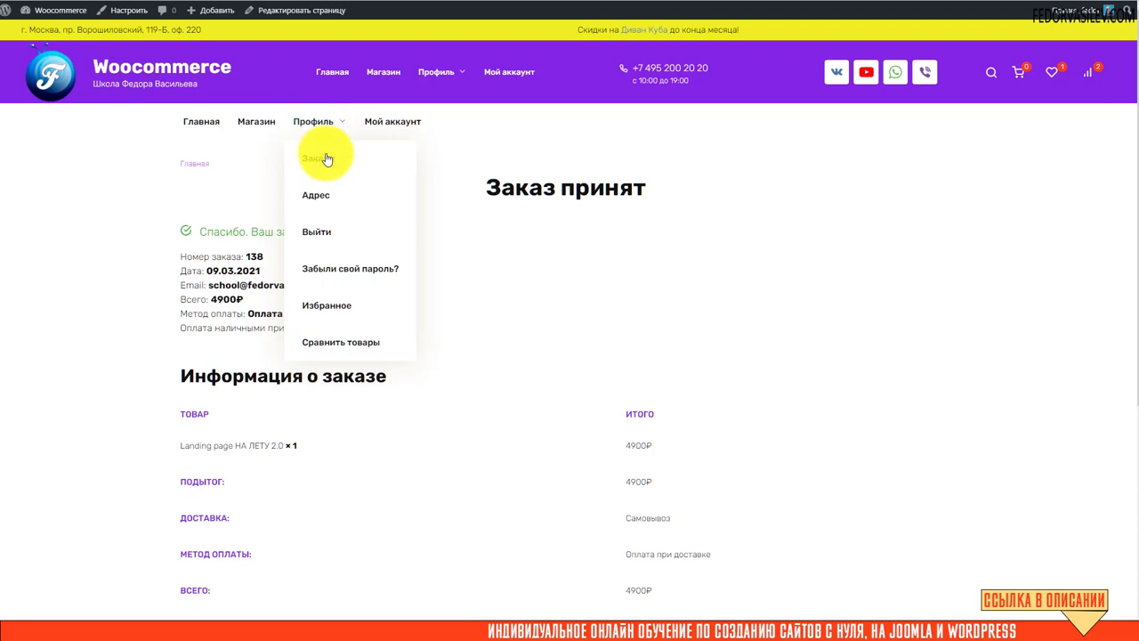
{"action": "left_click", "coordinate": [325, 157]}
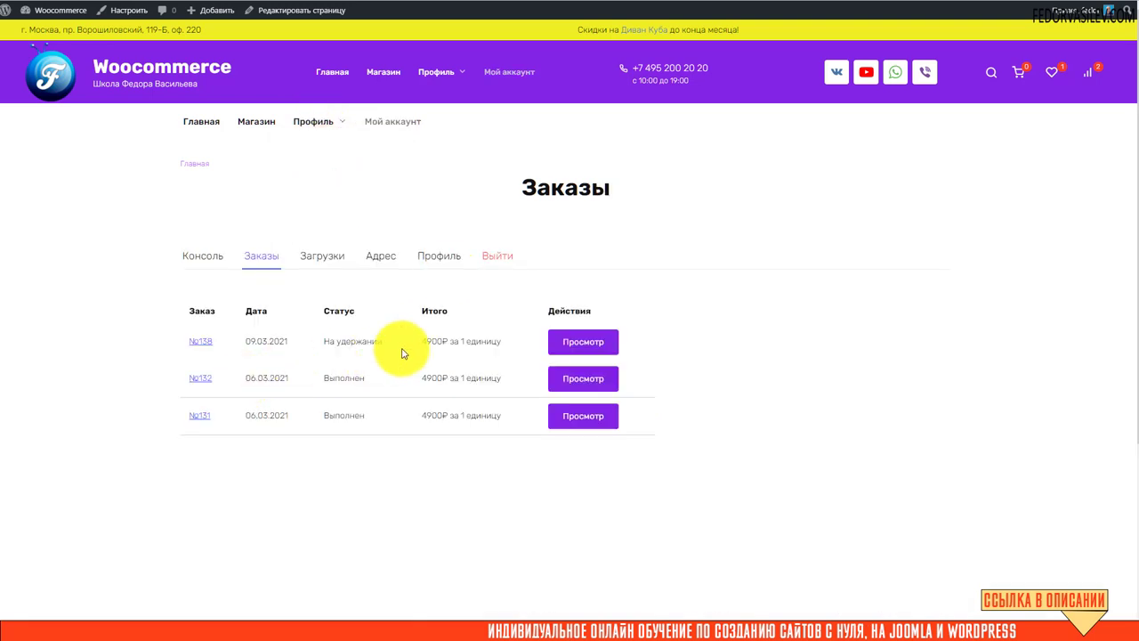
{"action": "left_click_drag", "start_coordinate": [505, 341], "coordinate": [198, 339]}
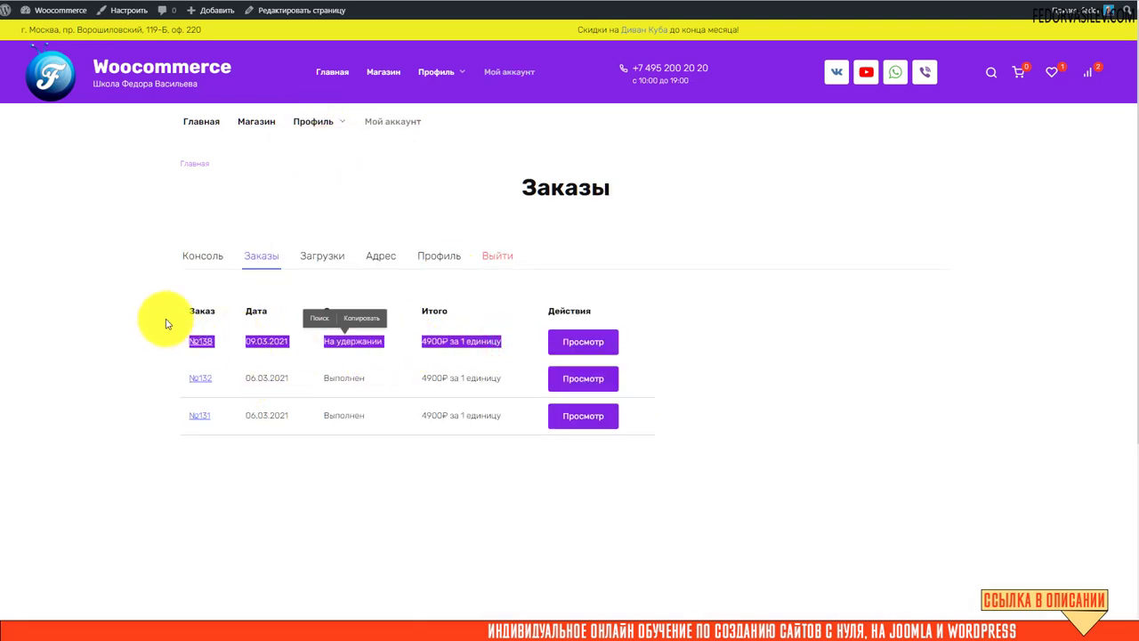
{"action": "left_click", "coordinate": [140, 282]}
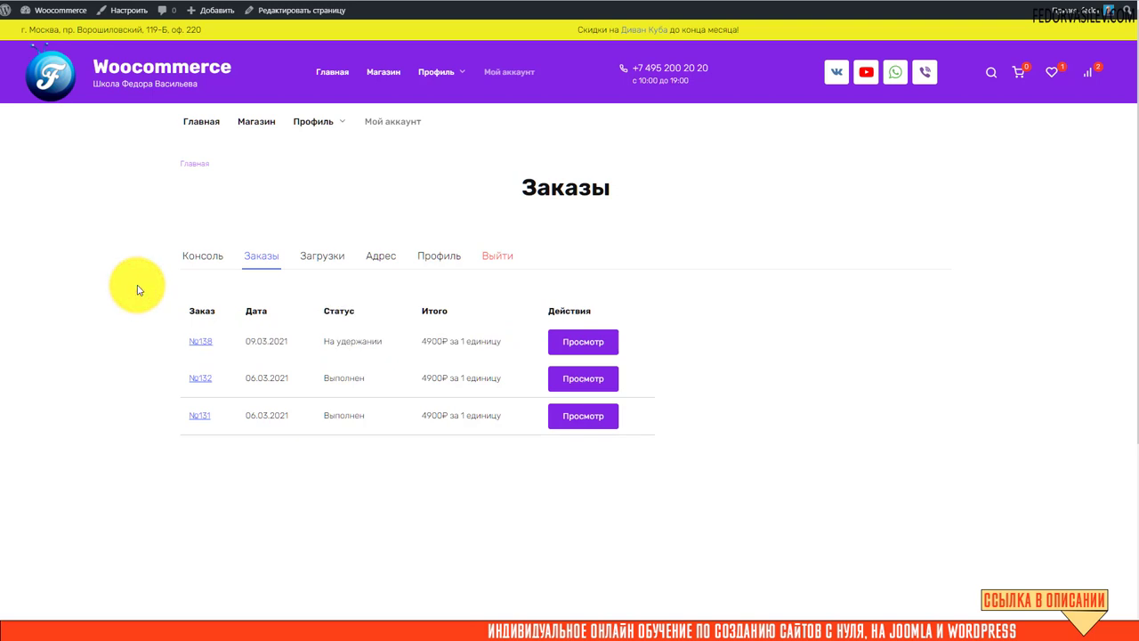
{"action": "double_click", "coordinate": [348, 311]}
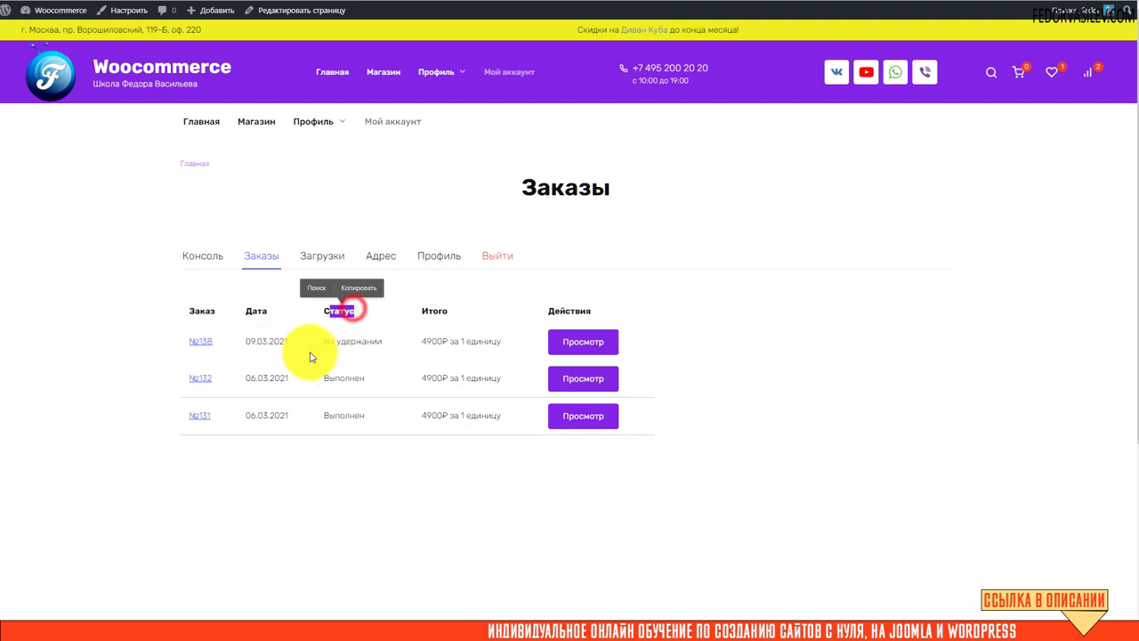
{"action": "left_click", "coordinate": [311, 356]}
{"action": "left_click_drag", "start_coordinate": [385, 341], "coordinate": [305, 346]}
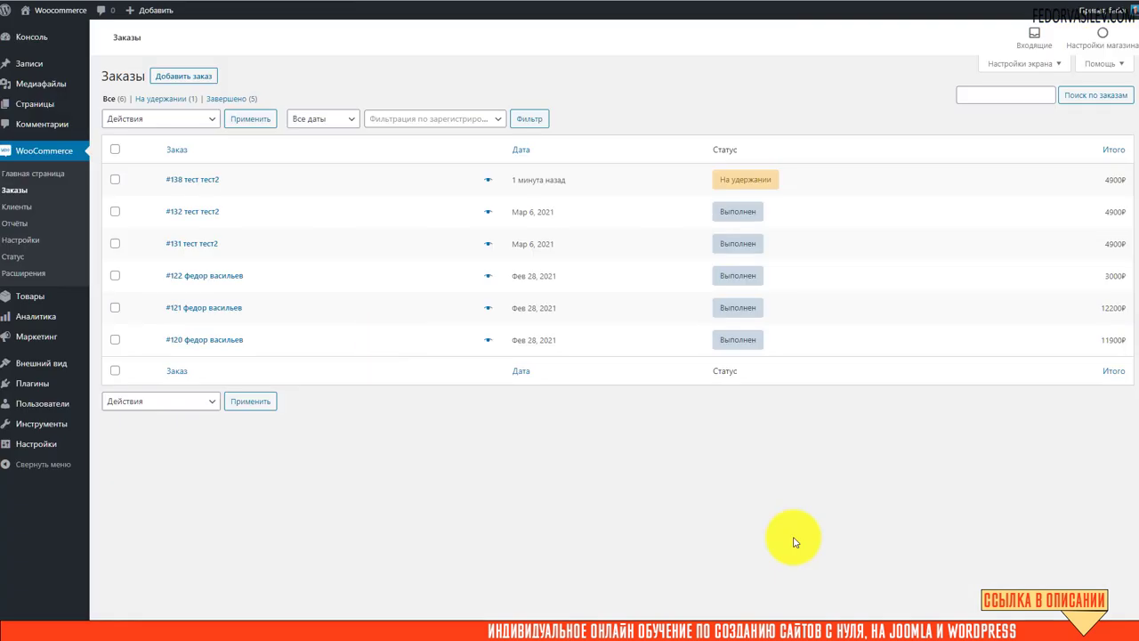
Step: Mark the newest order as Завершен from its preview in the WooCommerce orders list
{"action": "mouse_move", "coordinate": [737, 188]}
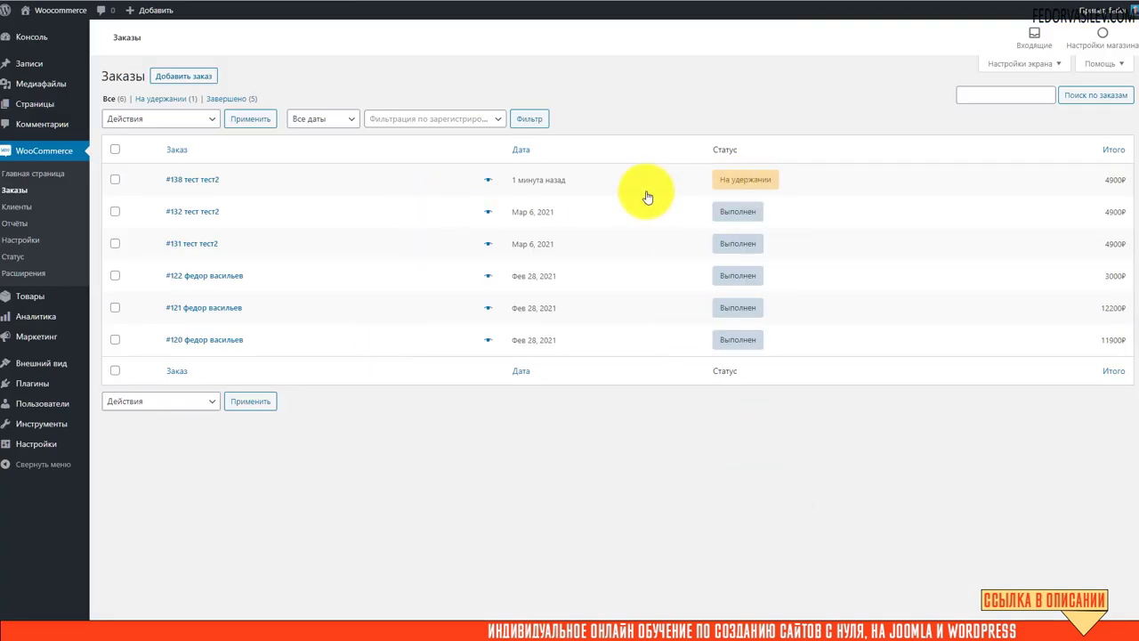
{"action": "left_click", "coordinate": [489, 181]}
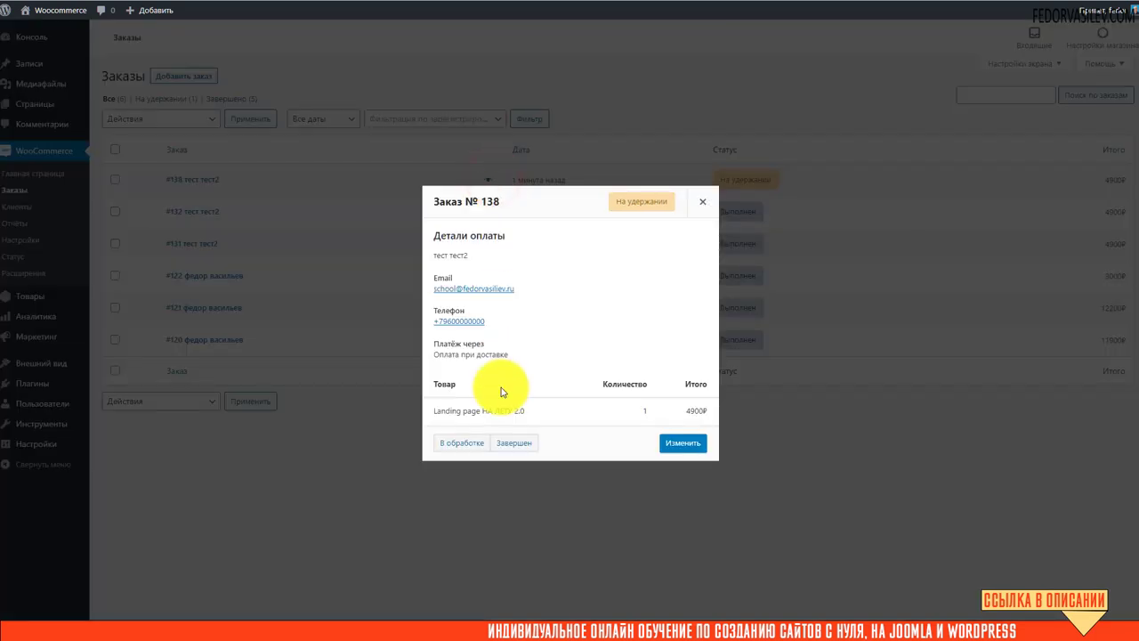
{"action": "left_click", "coordinate": [516, 444]}
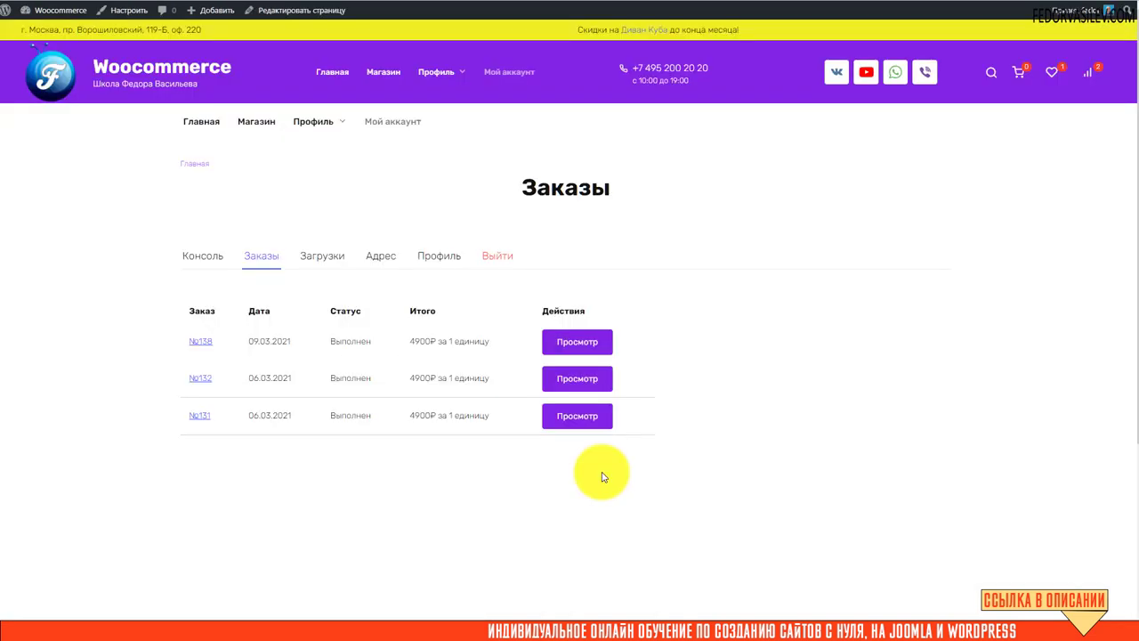
Step: Check the newest order's status again in the customer's orders on the shop site
{"action": "left_click", "coordinate": [364, 342]}
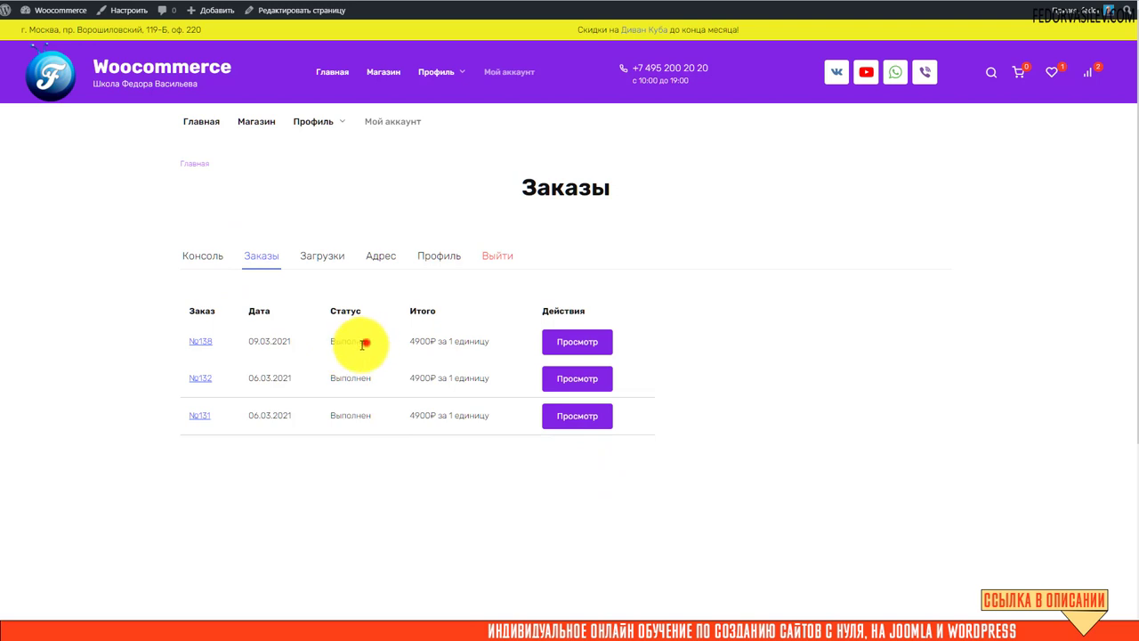
{"action": "left_click_drag", "start_coordinate": [364, 343], "coordinate": [331, 345]}
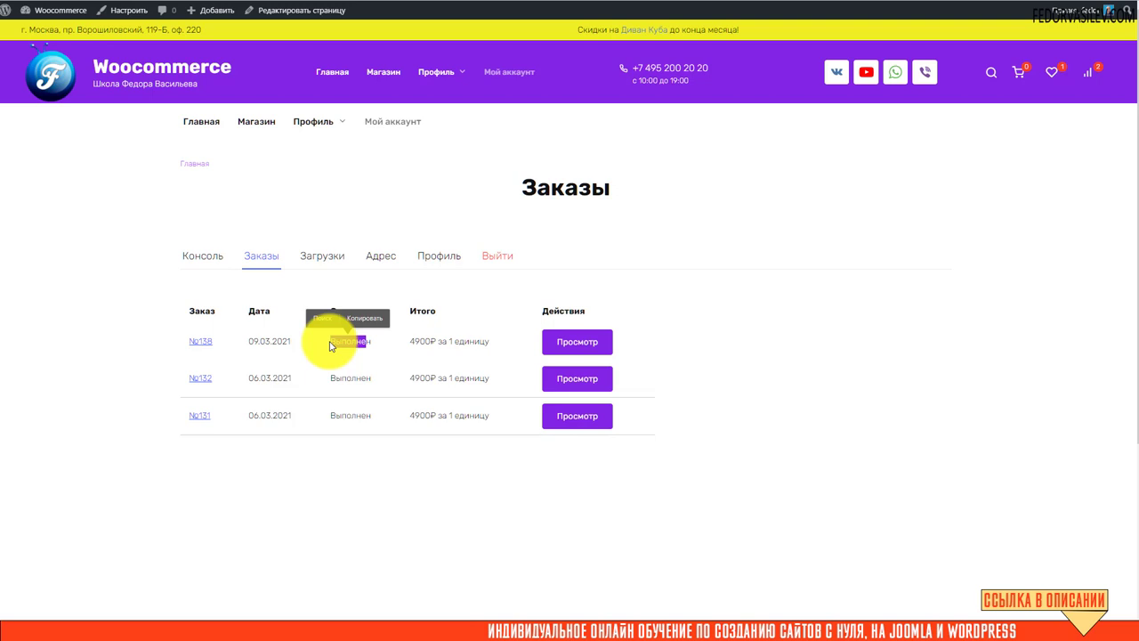
{"action": "left_click", "coordinate": [391, 452]}
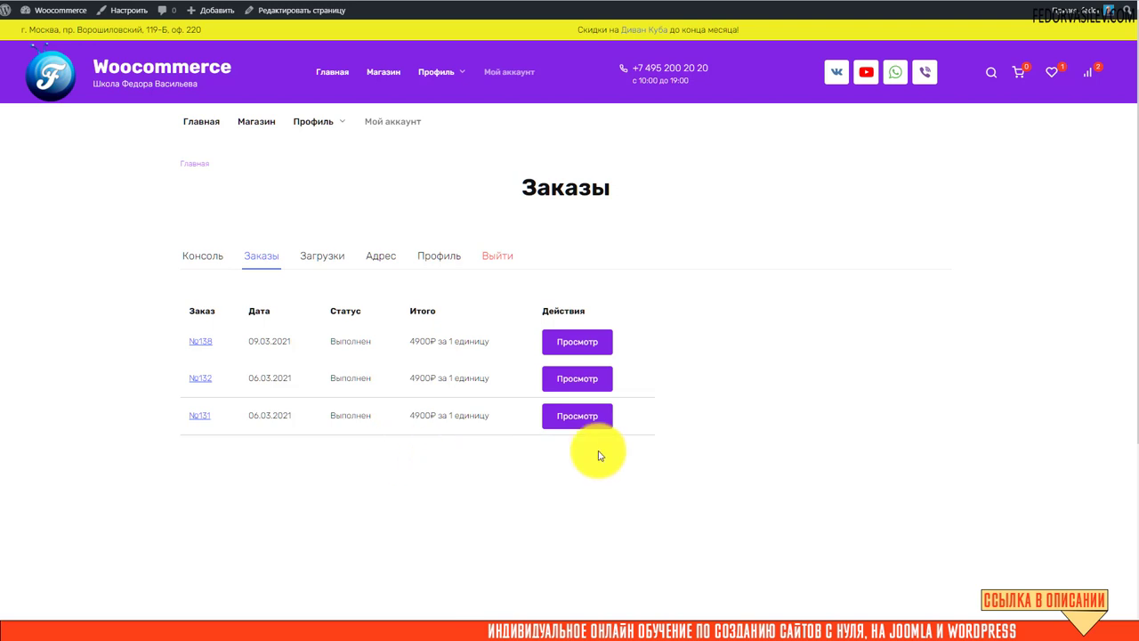
Step: Open the customer's downloads and check the expiry and remaining downloads of both purchased files
{"action": "left_click", "coordinate": [313, 258]}
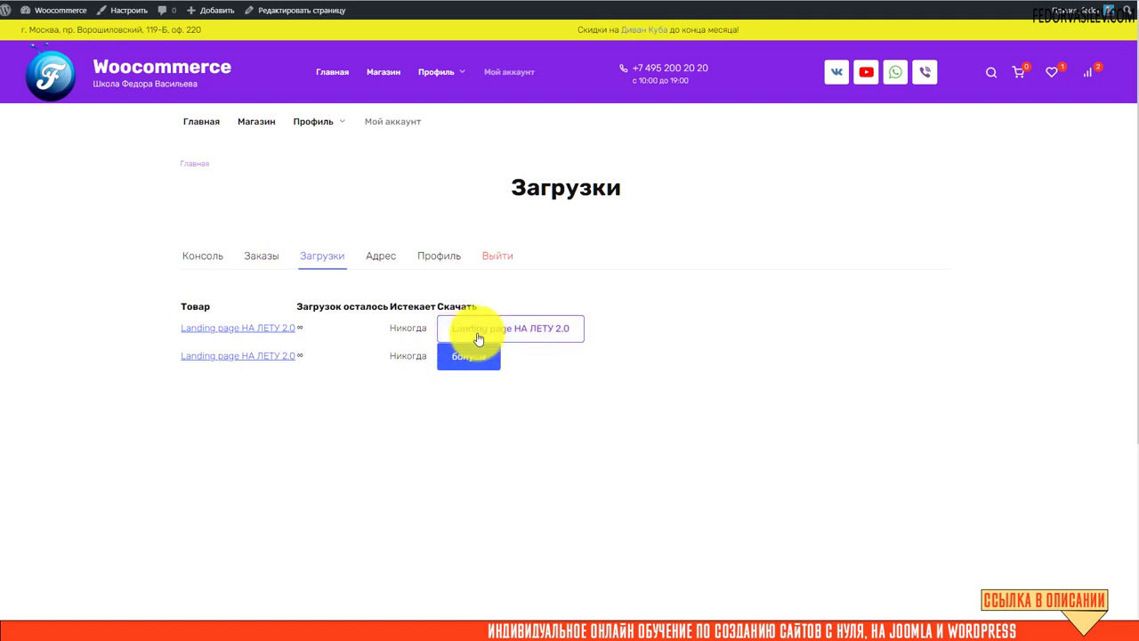
{"action": "double_click", "coordinate": [420, 327]}
{"action": "left_click_drag", "start_coordinate": [422, 355], "coordinate": [391, 357]}
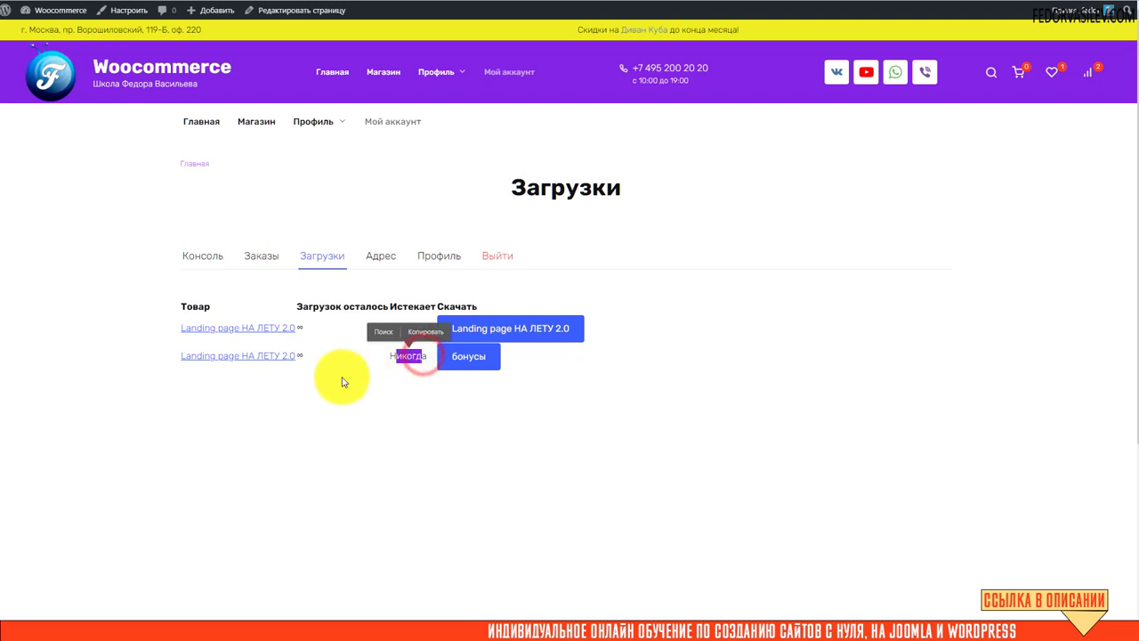
{"action": "left_click", "coordinate": [338, 382]}
{"action": "double_click", "coordinate": [300, 355]}
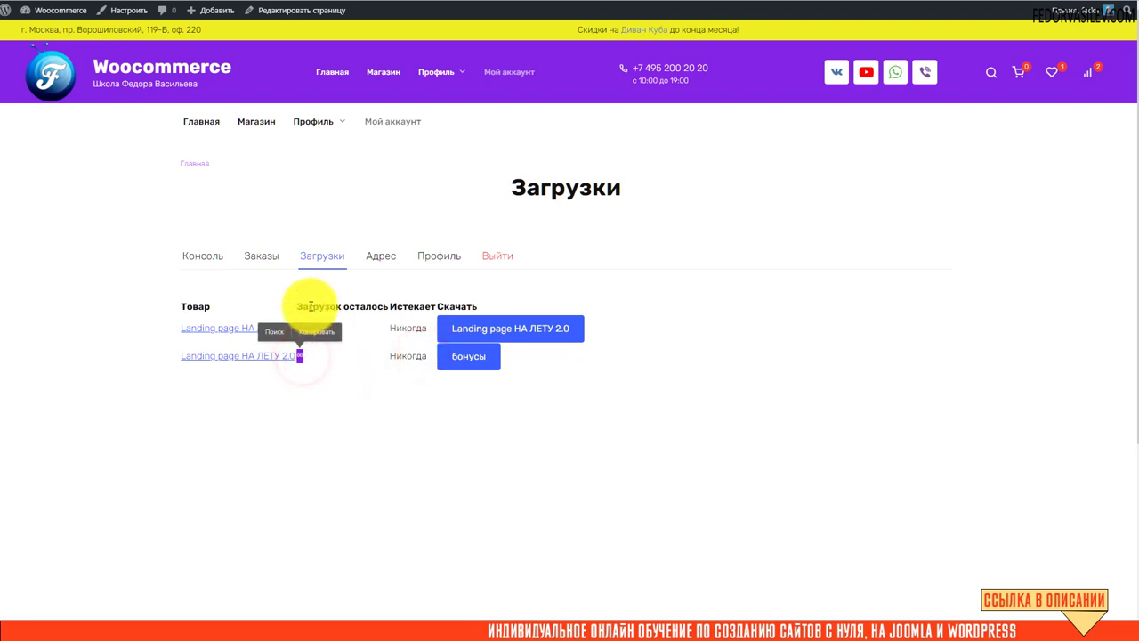
{"action": "double_click", "coordinate": [303, 328]}
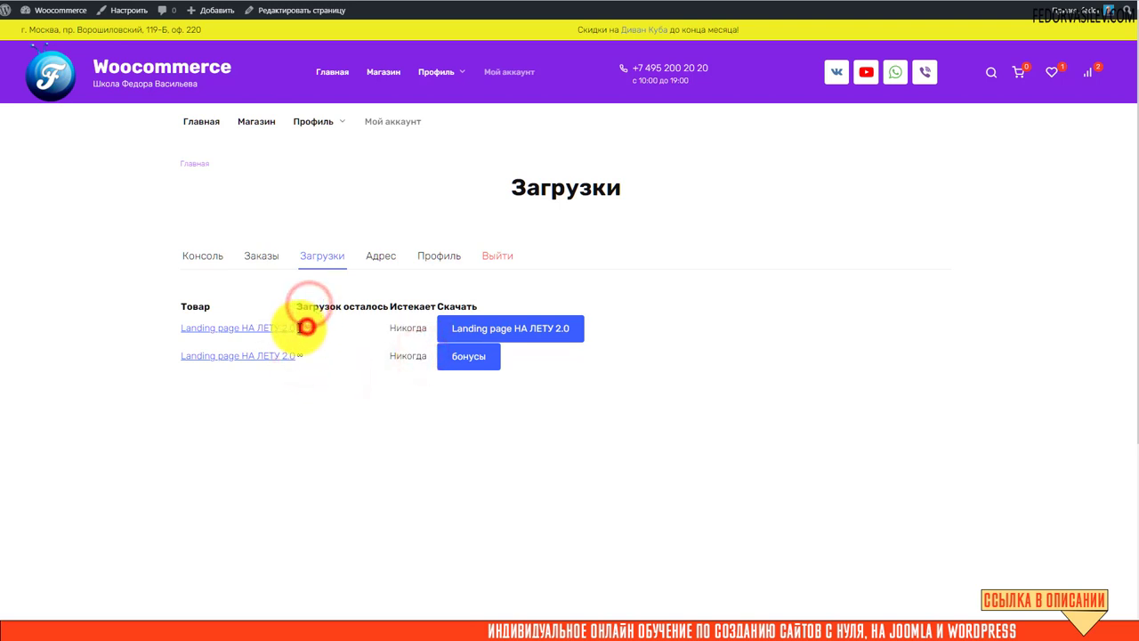
{"action": "left_click", "coordinate": [327, 403]}
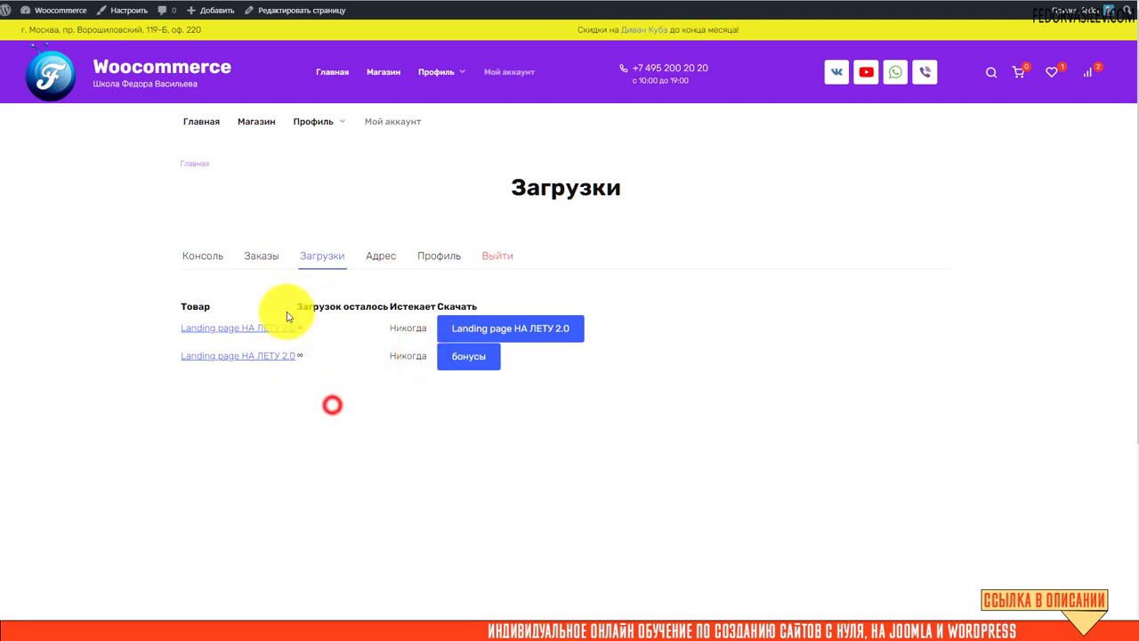
Step: Test the downloads of the "Landing page НА ЛЕТУ 2.0" and "бонусы" files, cancelling each file save
{"action": "left_click", "coordinate": [457, 326]}
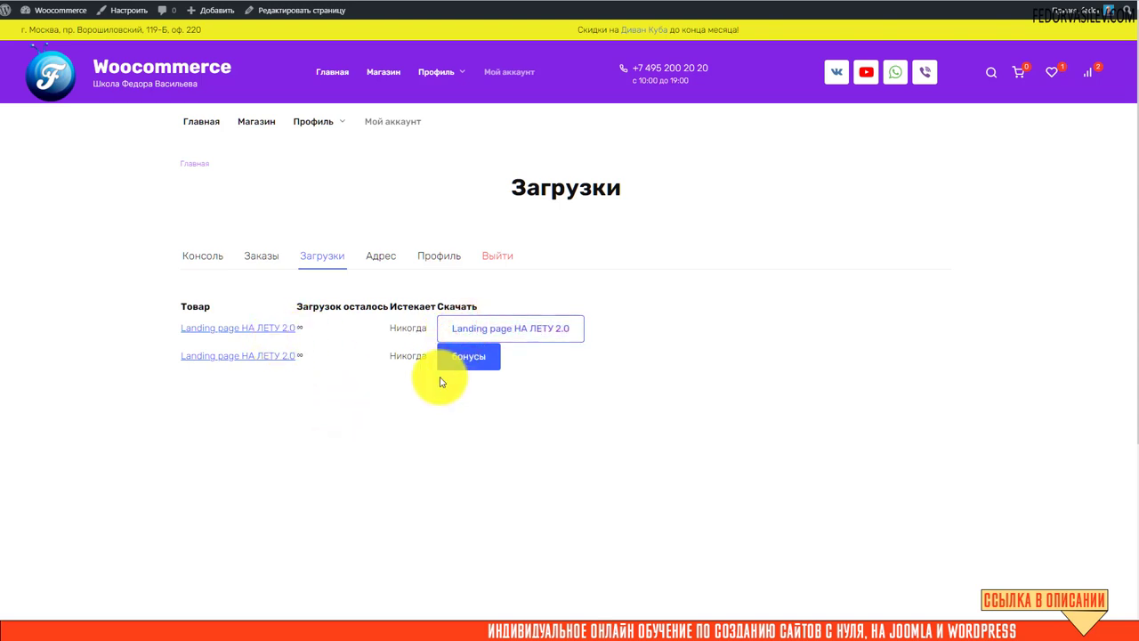
{"action": "left_click_drag", "start_coordinate": [167, 332], "coordinate": [62, 340]}
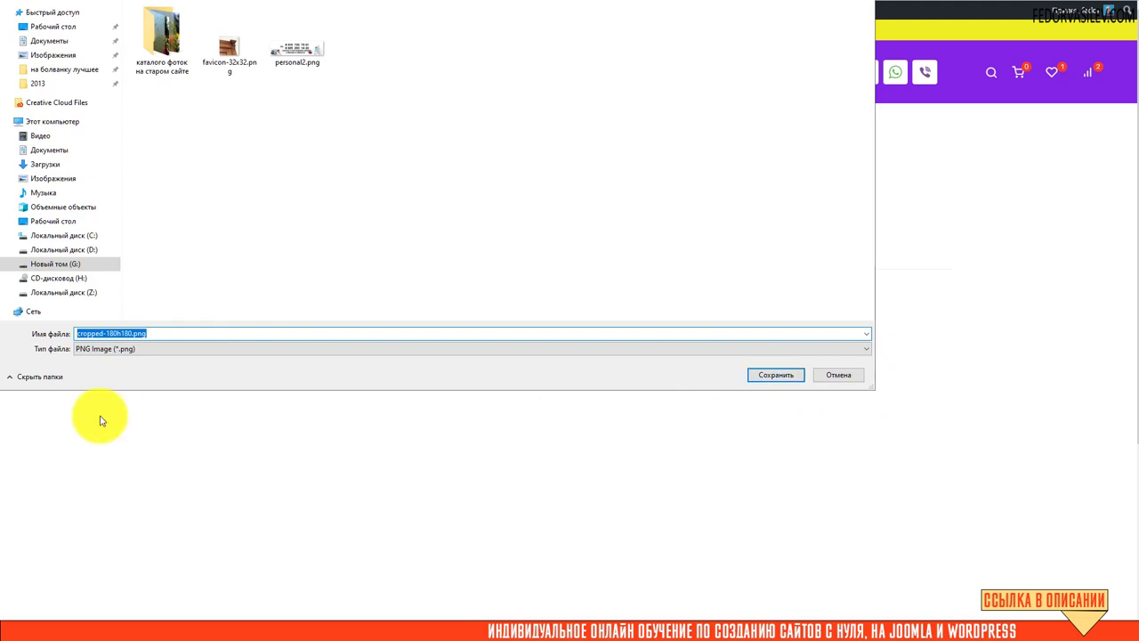
{"action": "left_click", "coordinate": [845, 377]}
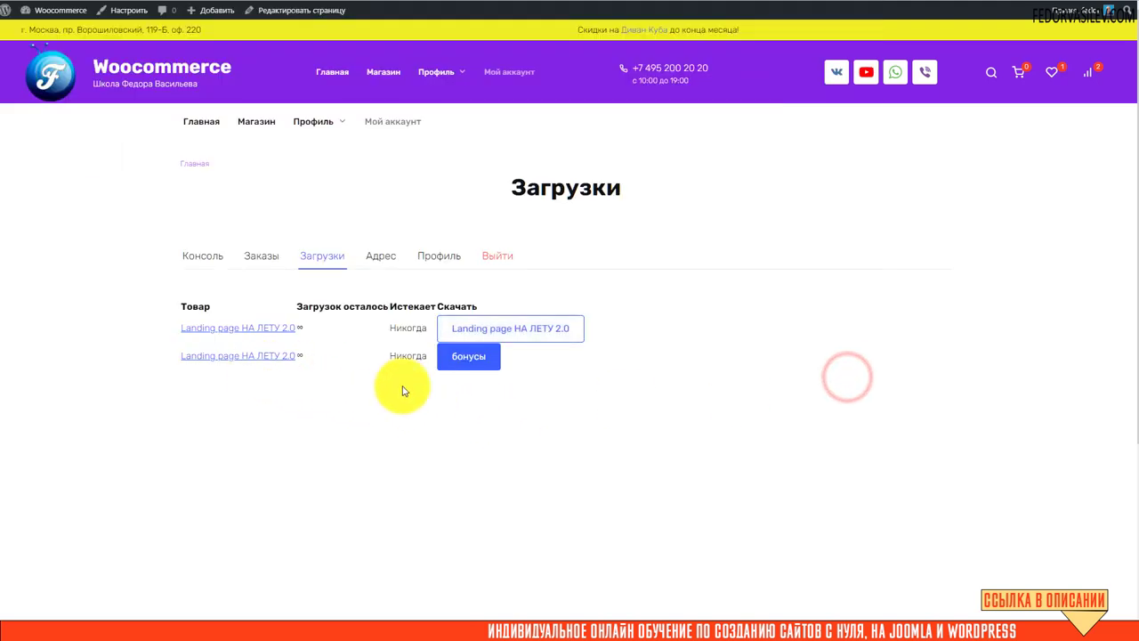
{"action": "left_click", "coordinate": [457, 358]}
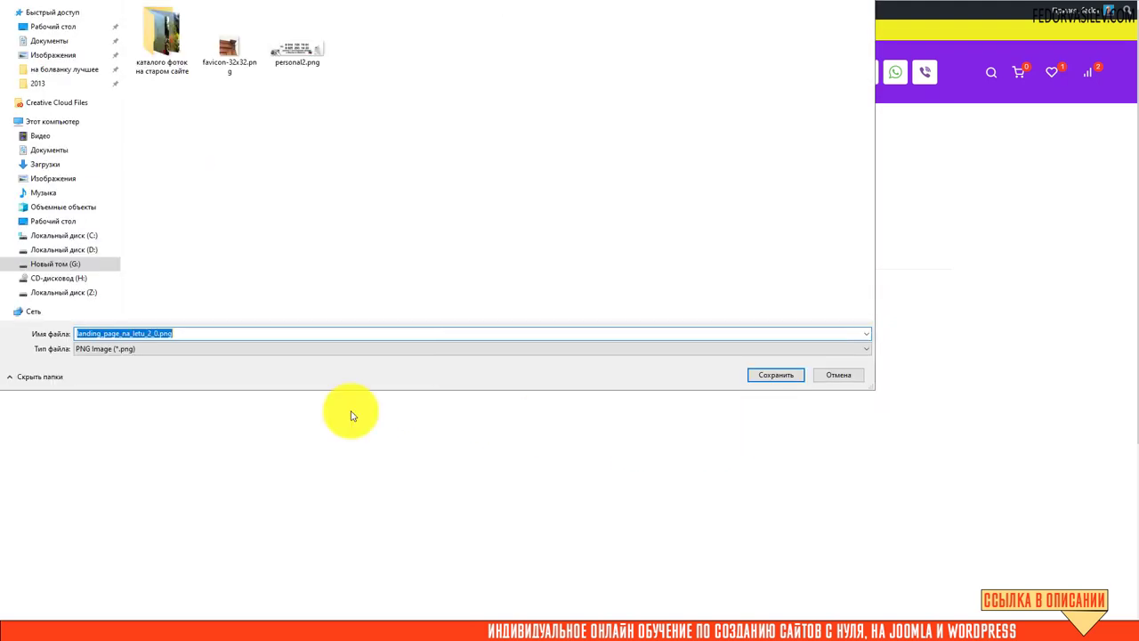
{"action": "left_click", "coordinate": [838, 374]}
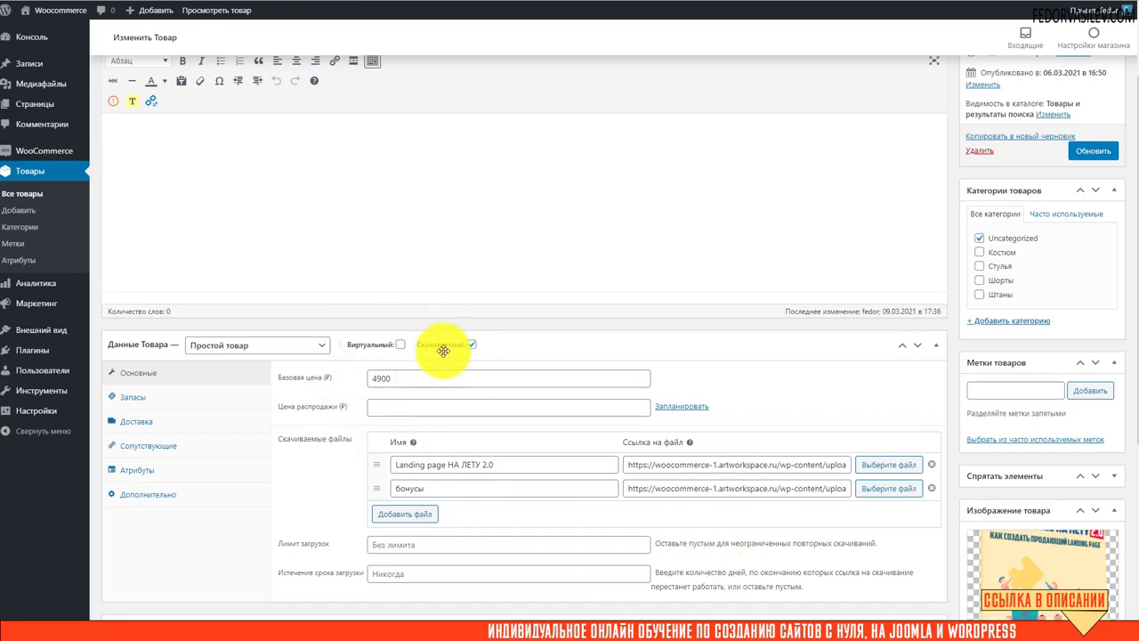
Step: Review the product's Скачиваемый and Виртуальный options, and view the "Landing page НА ЛЕТУ 2.0" page in the shop
{"action": "mouse_move", "coordinate": [449, 350]}
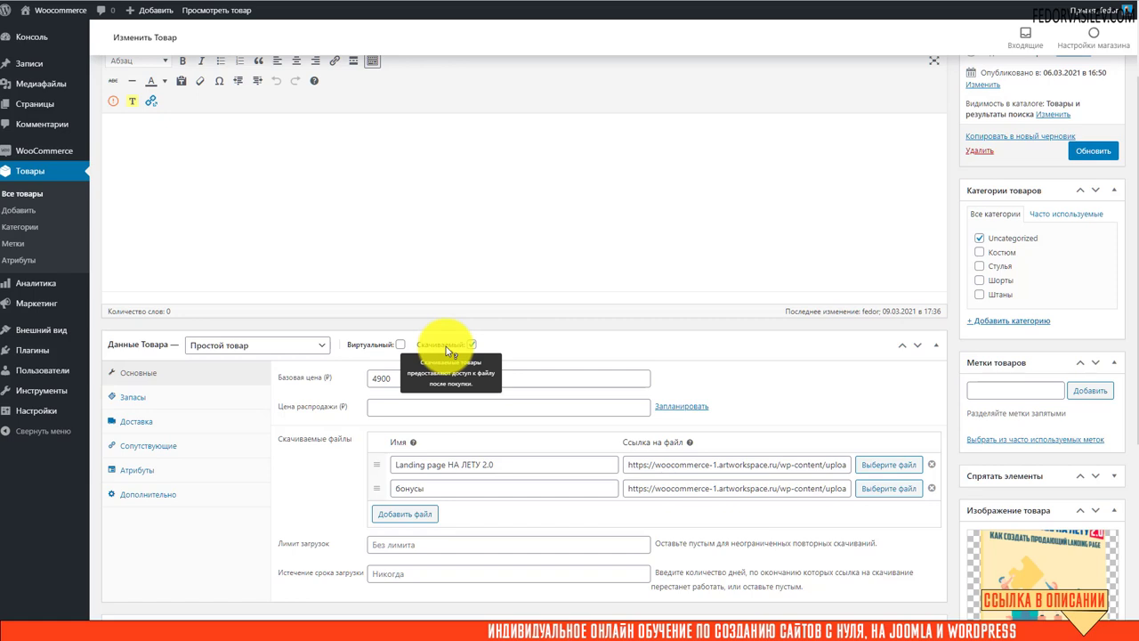
{"action": "mouse_move", "coordinate": [372, 348]}
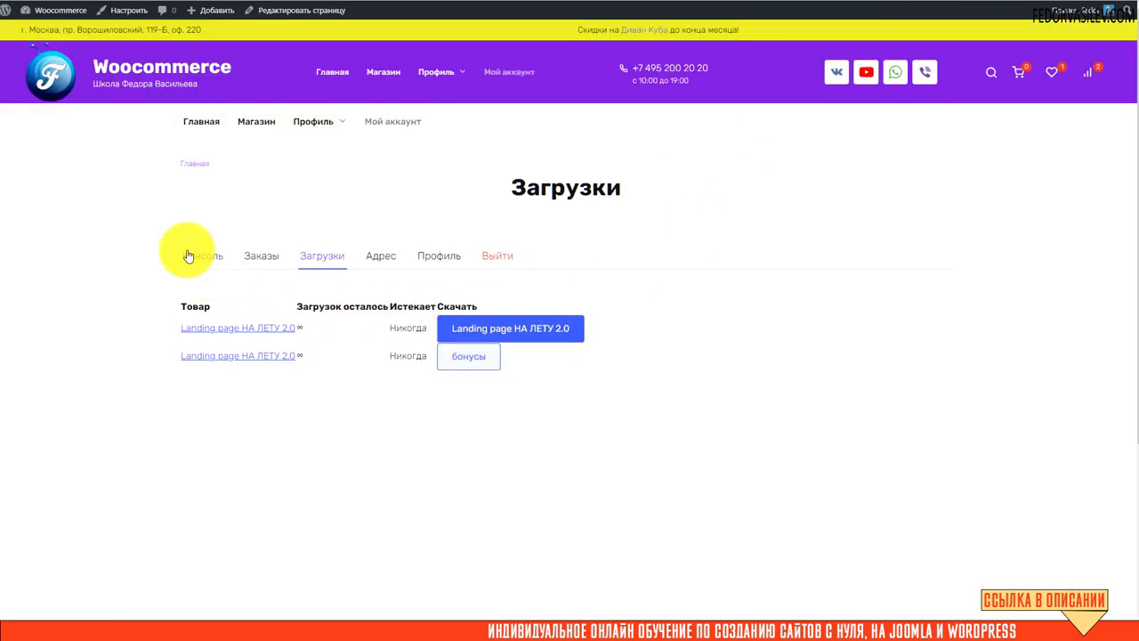
{"action": "left_click", "coordinate": [260, 129]}
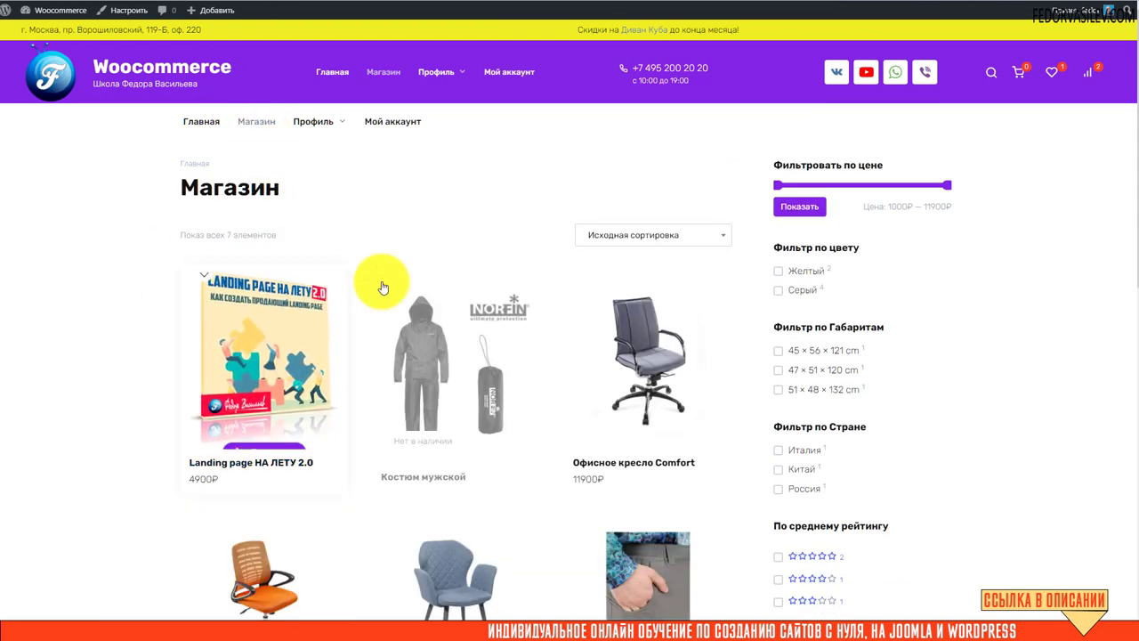
{"action": "scroll", "coordinate": [350, 250], "scroll_direction": "down", "scroll_amount": 2}
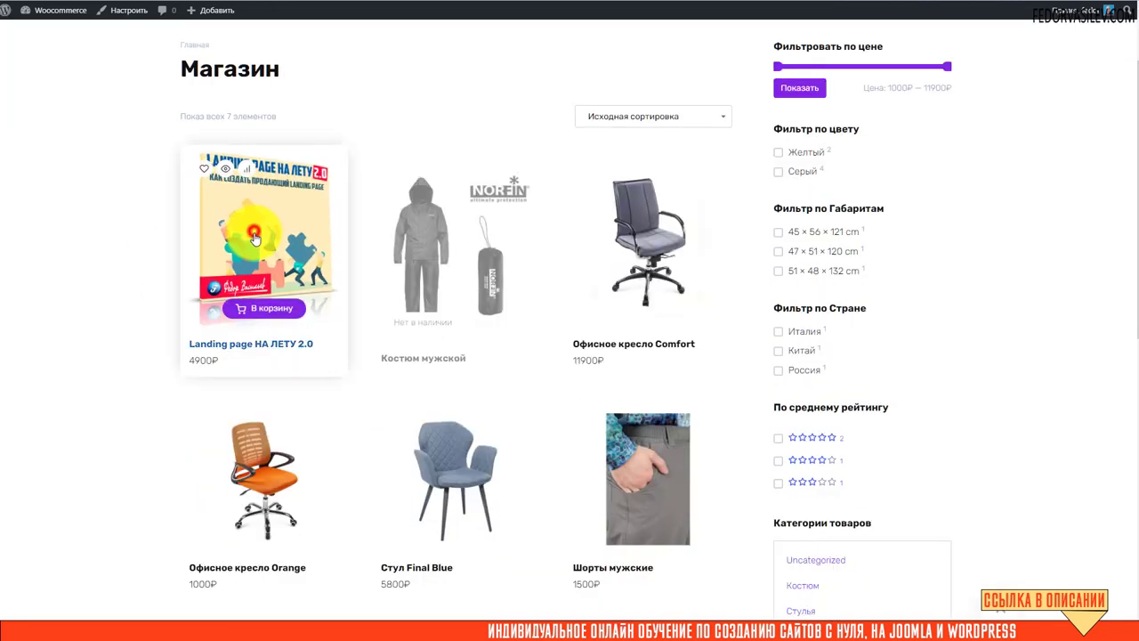
{"action": "left_click", "coordinate": [252, 246]}
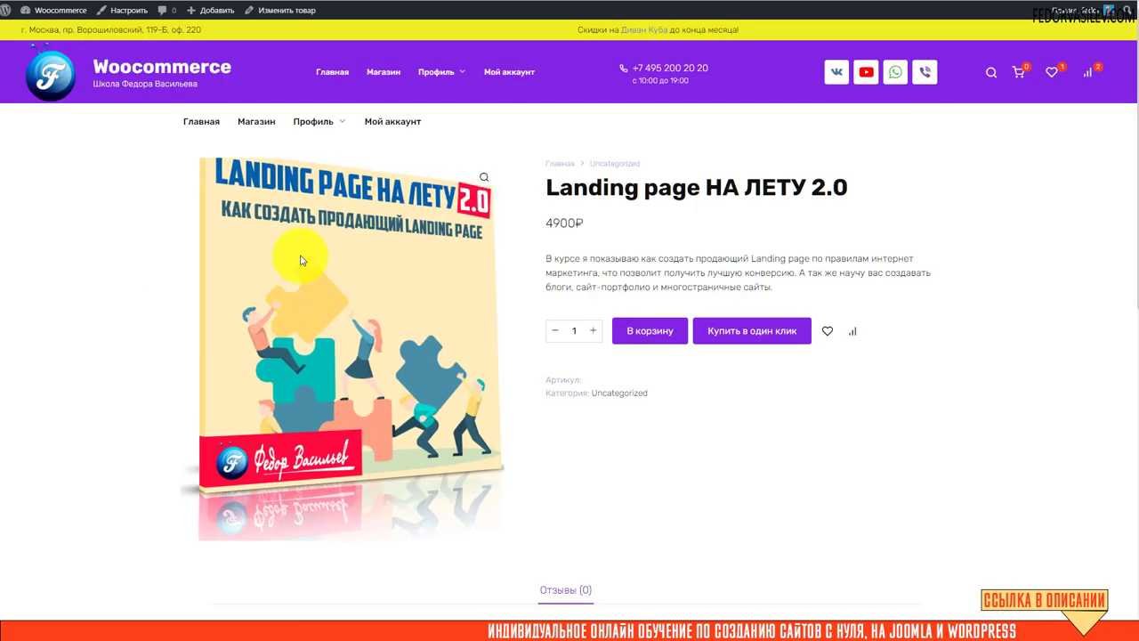
Step: Examine the product's title and price on its shop page
{"action": "left_click_drag", "start_coordinate": [864, 184], "coordinate": [540, 188]}
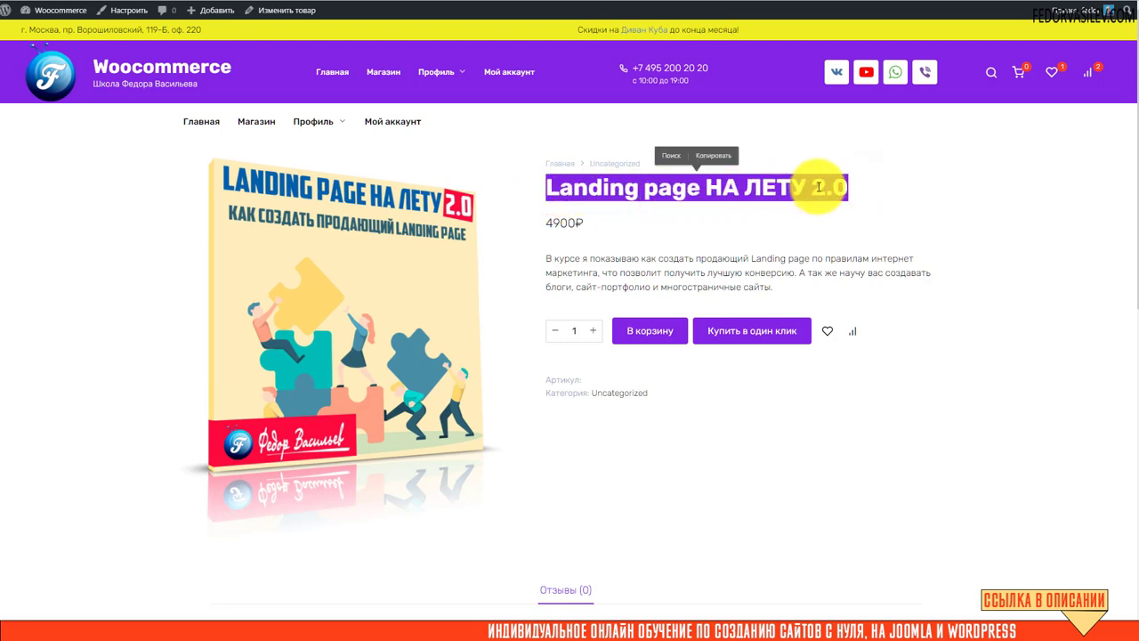
{"action": "left_click_drag", "start_coordinate": [607, 226], "coordinate": [548, 224]}
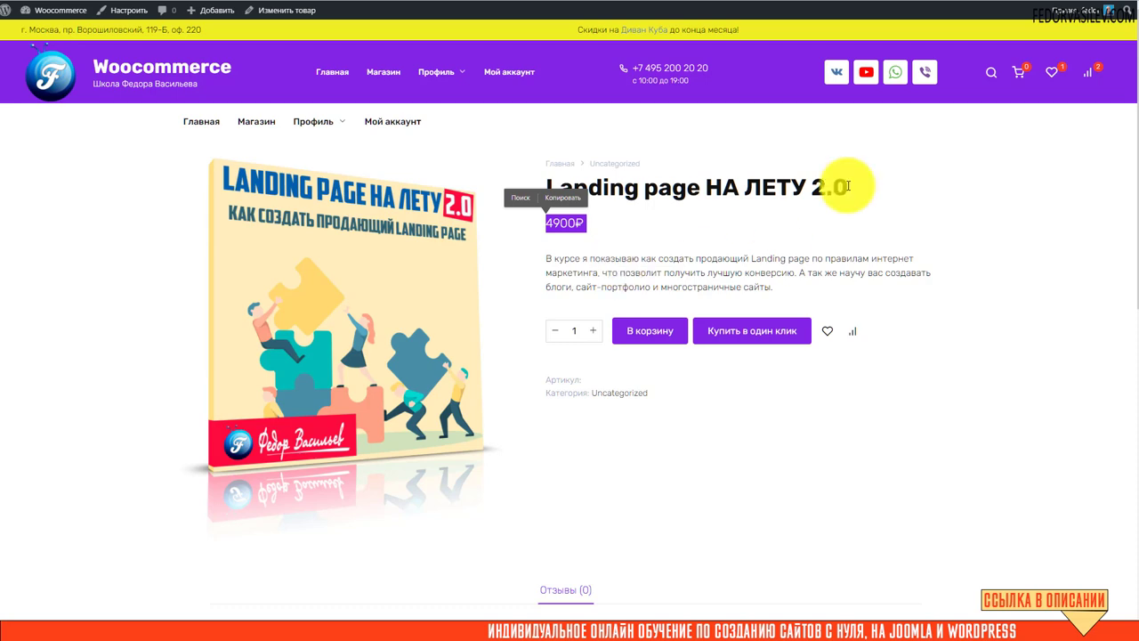
Step: On the product's editing page, turn off Скачиваемый, inspect the Доставка settings, and enable Виртуальный
{"action": "left_click", "coordinate": [814, 1]}
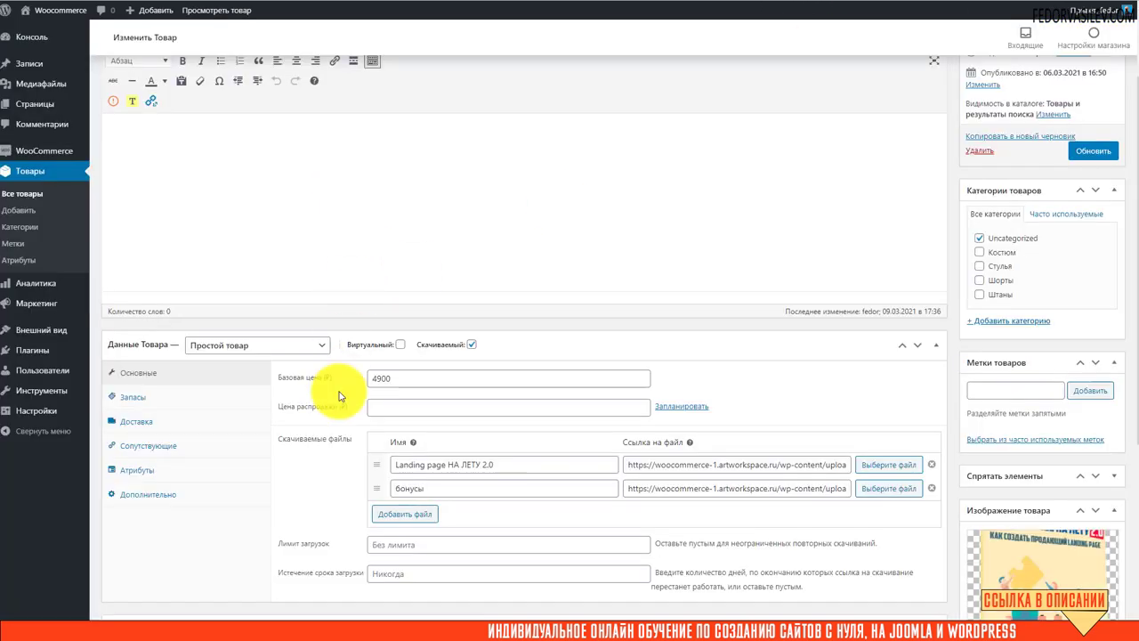
{"action": "scroll", "coordinate": [335, 239], "scroll_direction": "up", "scroll_amount": 2}
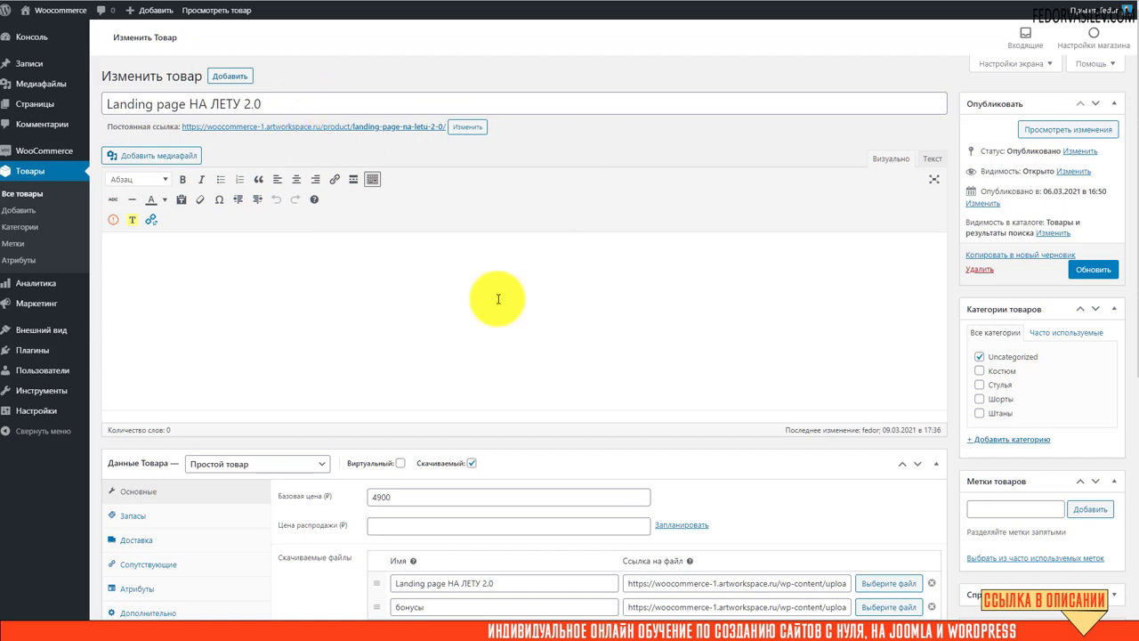
{"action": "scroll", "coordinate": [498, 298], "scroll_direction": "down", "scroll_amount": 2}
{"action": "left_click", "coordinate": [471, 285]}
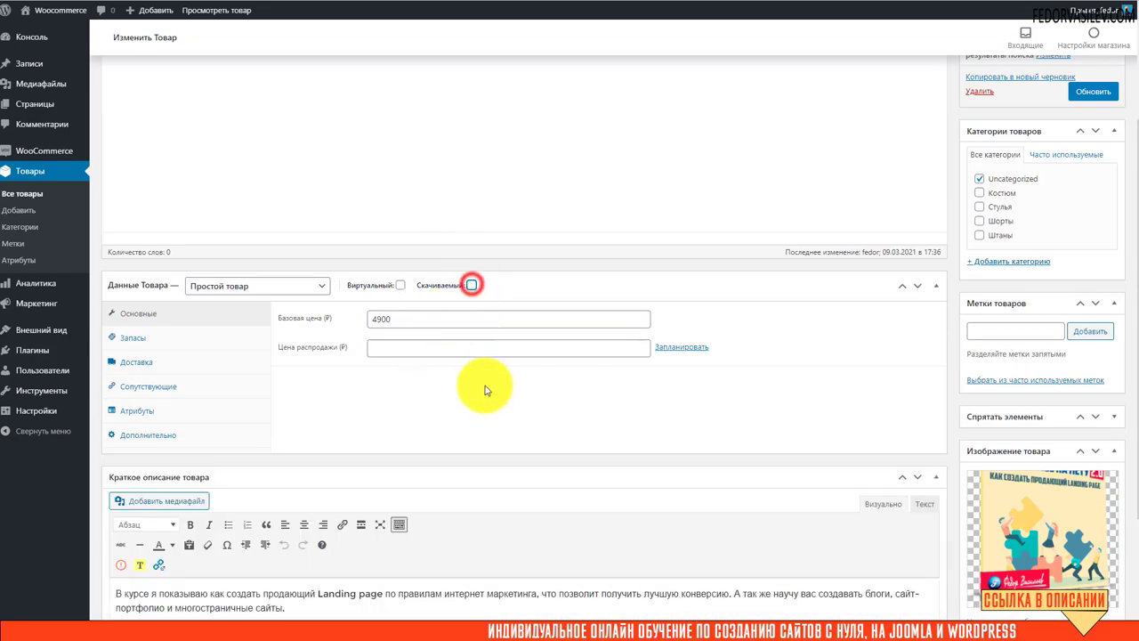
{"action": "mouse_move", "coordinate": [401, 286]}
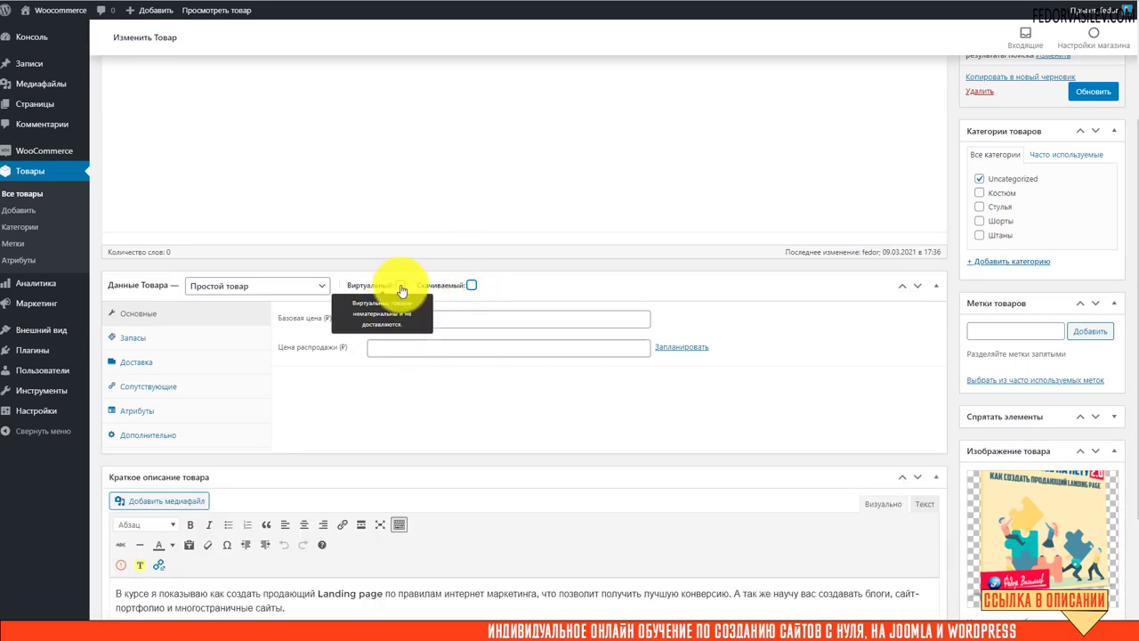
{"action": "left_click", "coordinate": [401, 288]}
{"action": "left_click", "coordinate": [147, 361]}
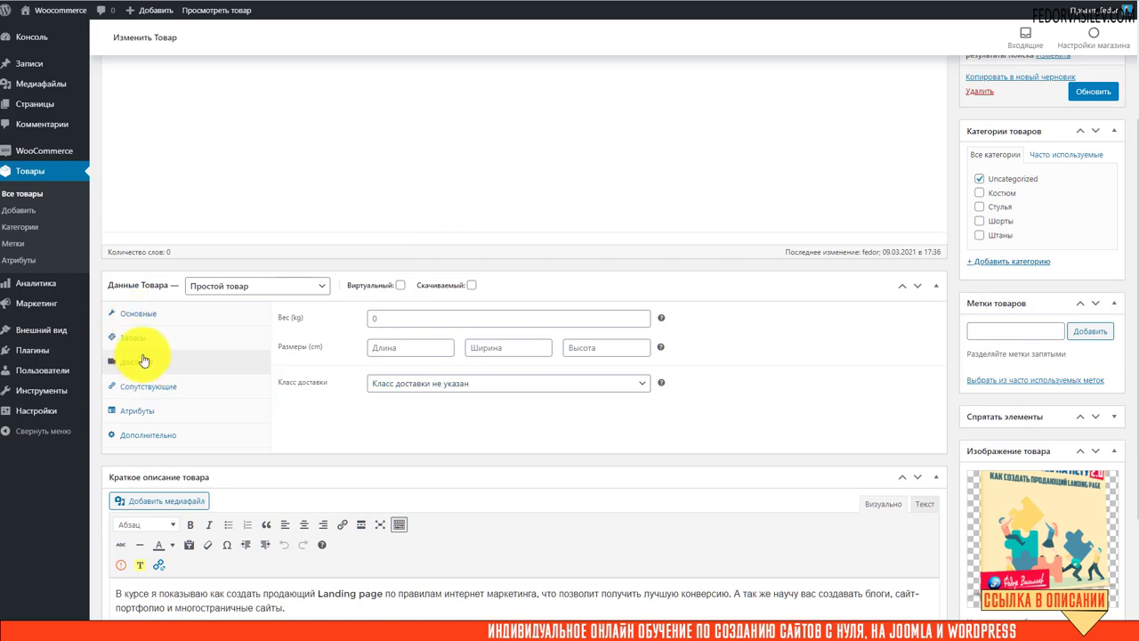
{"action": "left_click", "coordinate": [399, 286]}
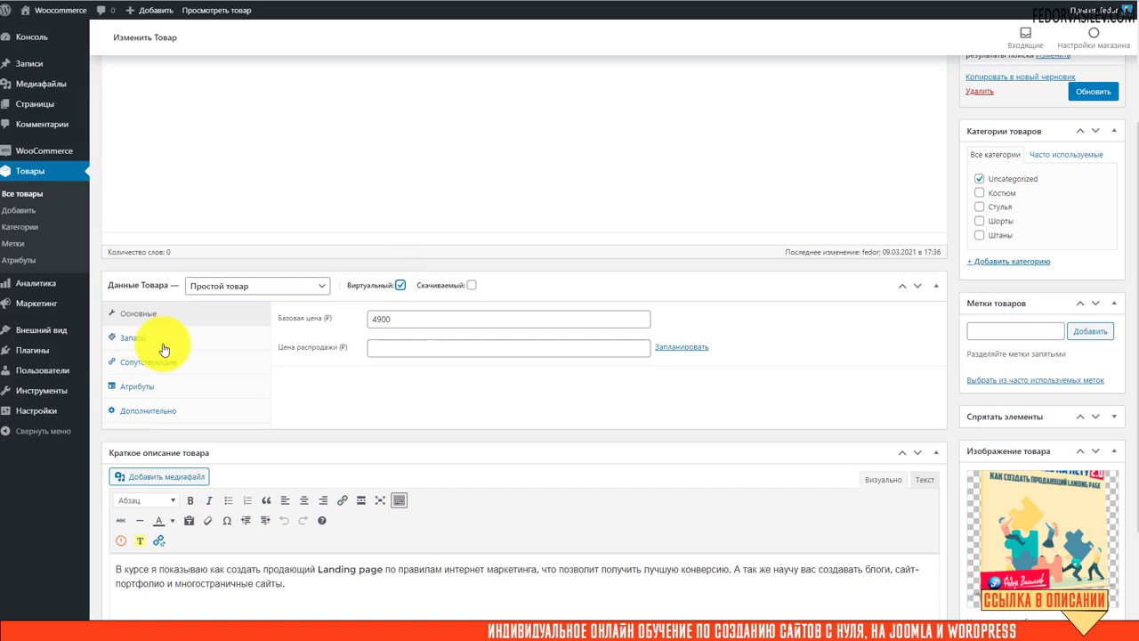
Step: Save the product update and view the product's page in the shop
{"action": "scroll", "coordinate": [178, 352], "scroll_direction": "up", "scroll_amount": 2}
{"action": "scroll", "coordinate": [311, 311], "scroll_direction": "down", "scroll_amount": 2}
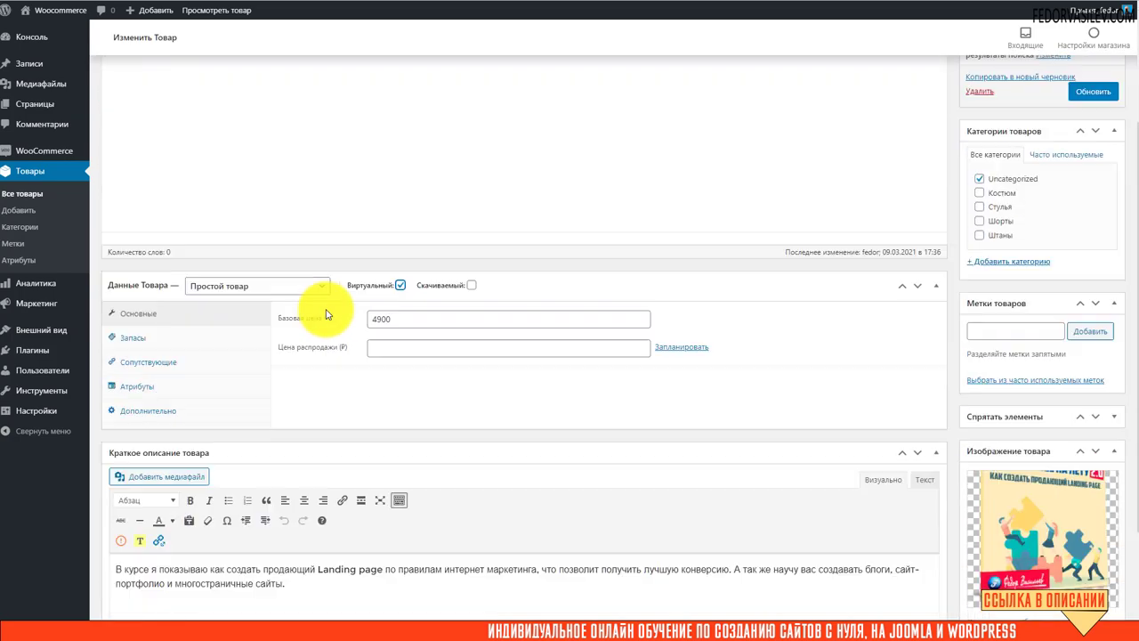
{"action": "scroll", "coordinate": [302, 318], "scroll_direction": "down", "scroll_amount": 1}
{"action": "scroll", "coordinate": [401, 438], "scroll_direction": "up", "scroll_amount": 2}
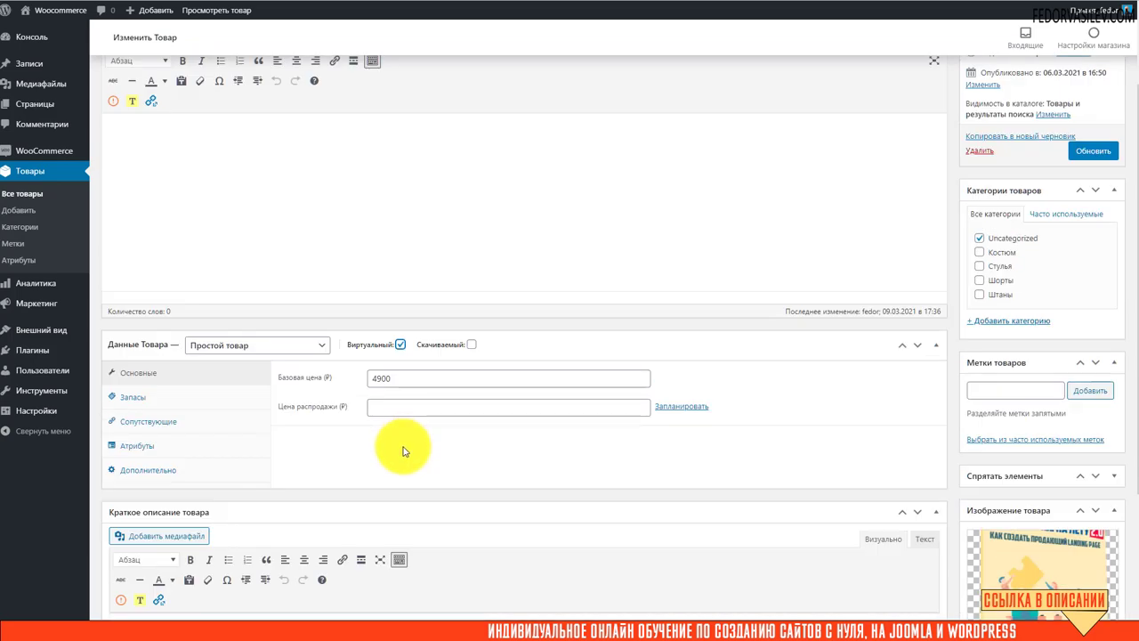
{"action": "scroll", "coordinate": [458, 463], "scroll_direction": "up", "scroll_amount": 2}
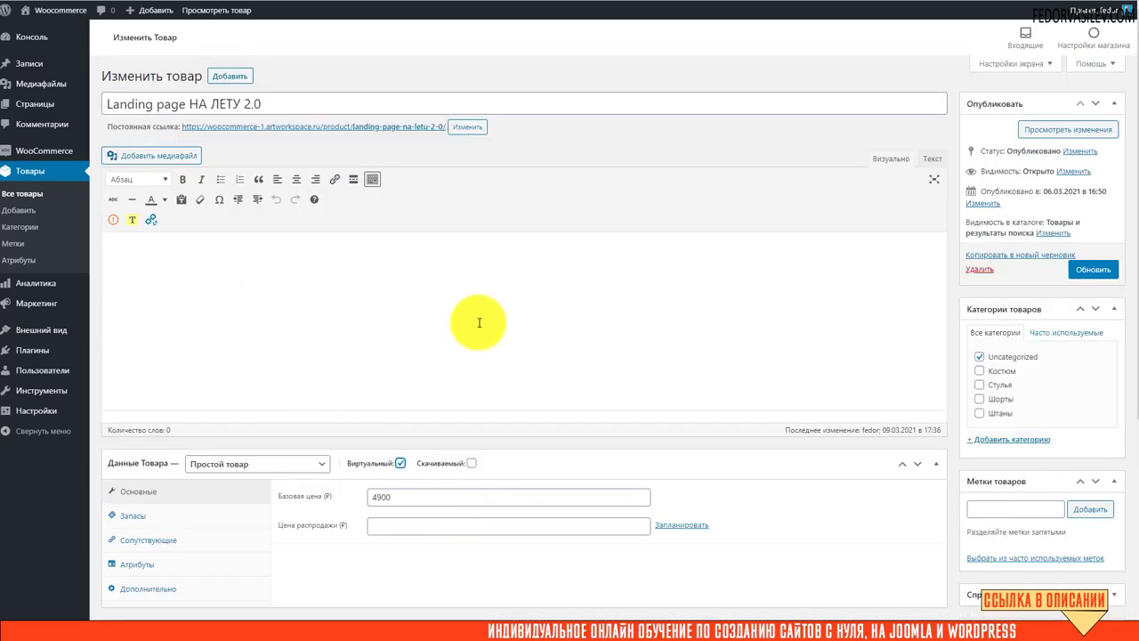
{"action": "left_click", "coordinate": [1074, 270]}
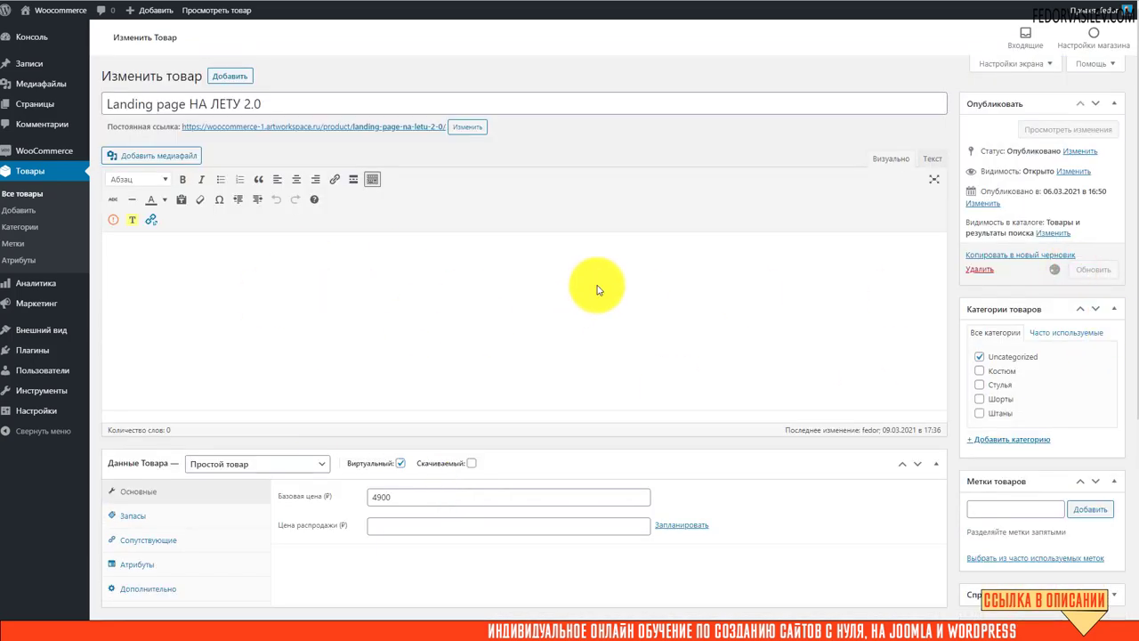
{"action": "left_click", "coordinate": [217, 9]}
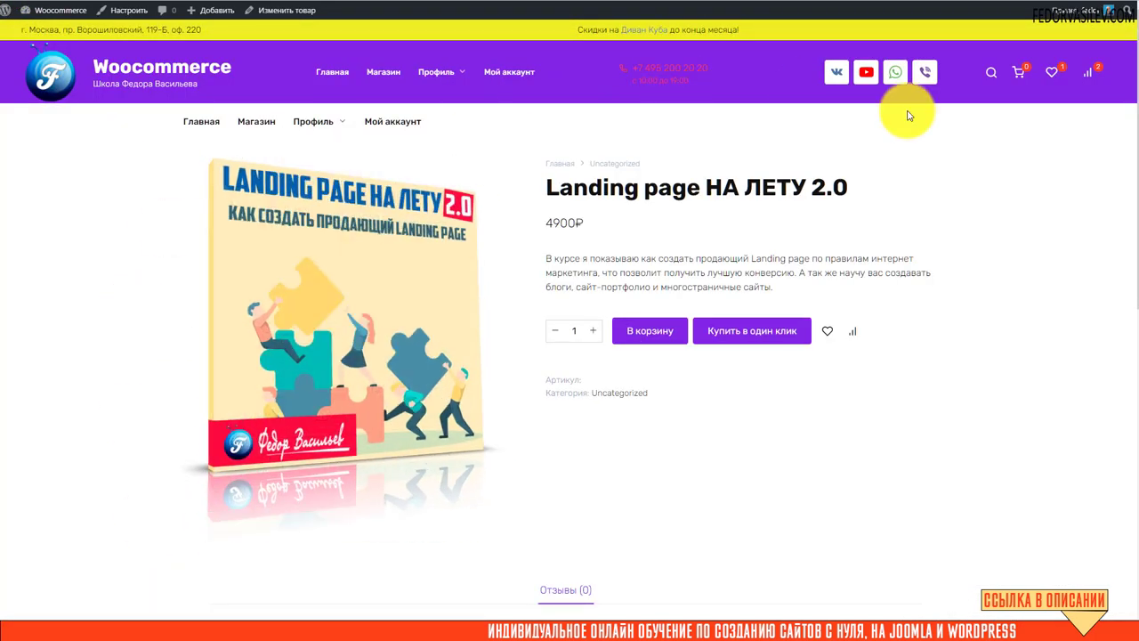
{"action": "scroll", "coordinate": [681, 386], "scroll_direction": "down", "scroll_amount": 3}
{"action": "scroll", "coordinate": [656, 330], "scroll_direction": "up", "scroll_amount": 3}
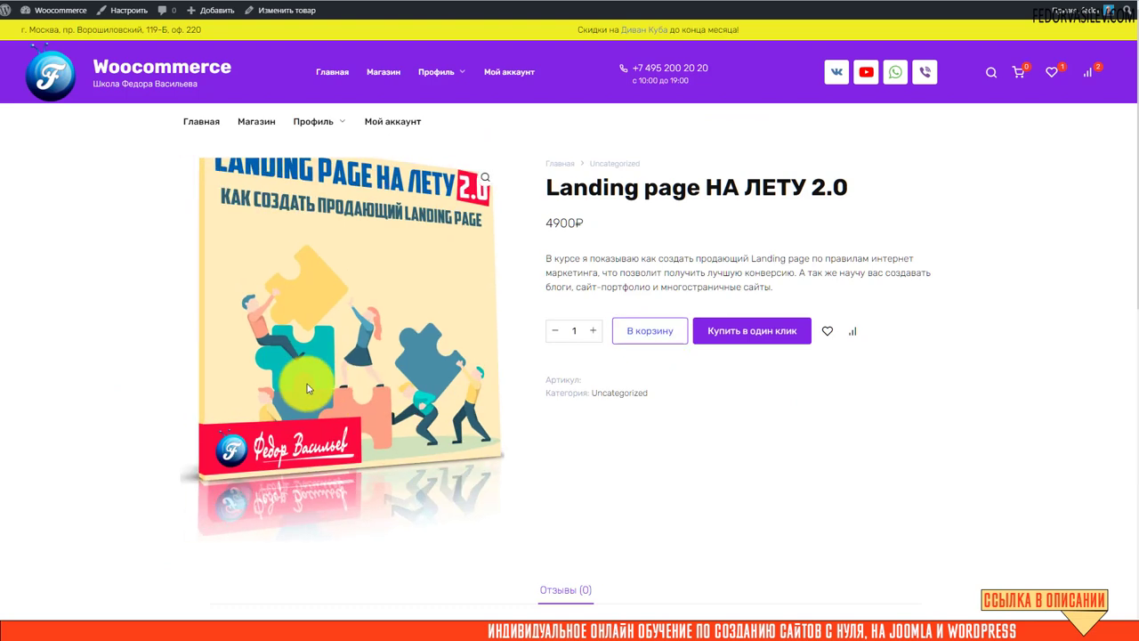
Step: Put "Landing page НА ЛЕТУ 2.0" in the cart and proceed to checkout
{"action": "left_click", "coordinate": [899, 198]}
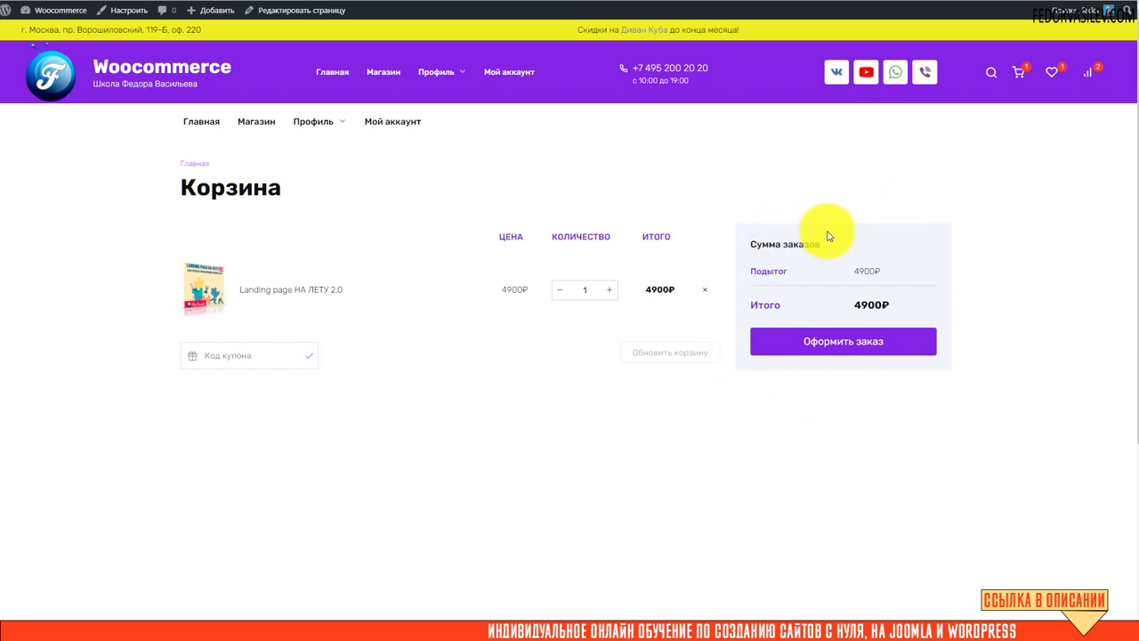
{"action": "left_click", "coordinate": [839, 346]}
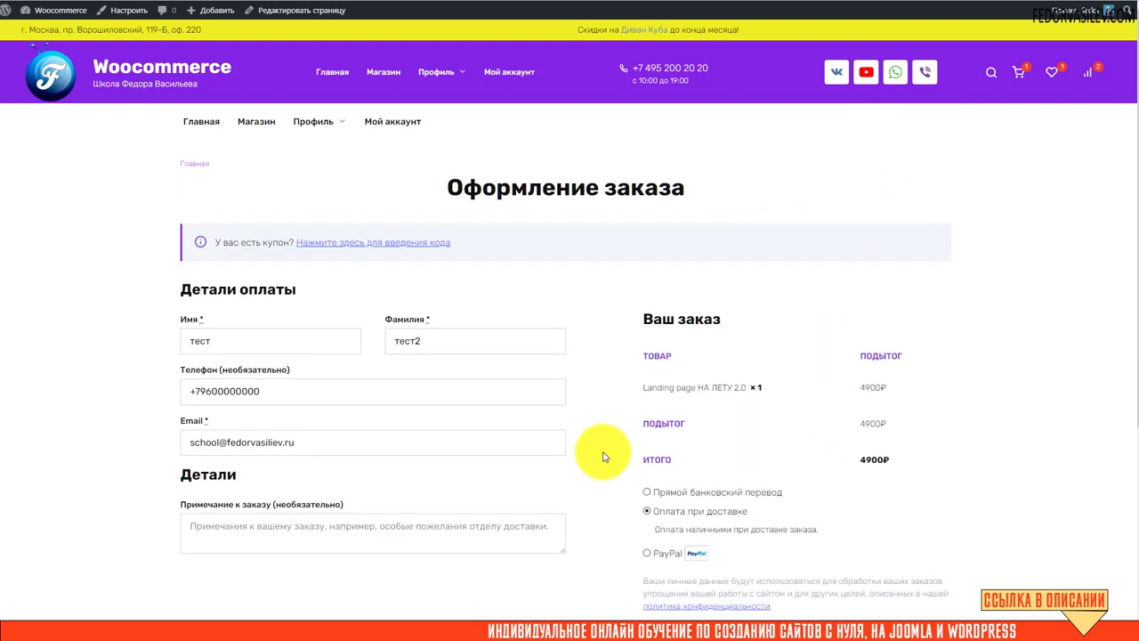
Step: Examine the checkout form's customer fields and compare the Прямой банковский перевод and Оплата при доставке payment methods
{"action": "scroll", "coordinate": [122, 267], "scroll_direction": "down", "scroll_amount": 1}
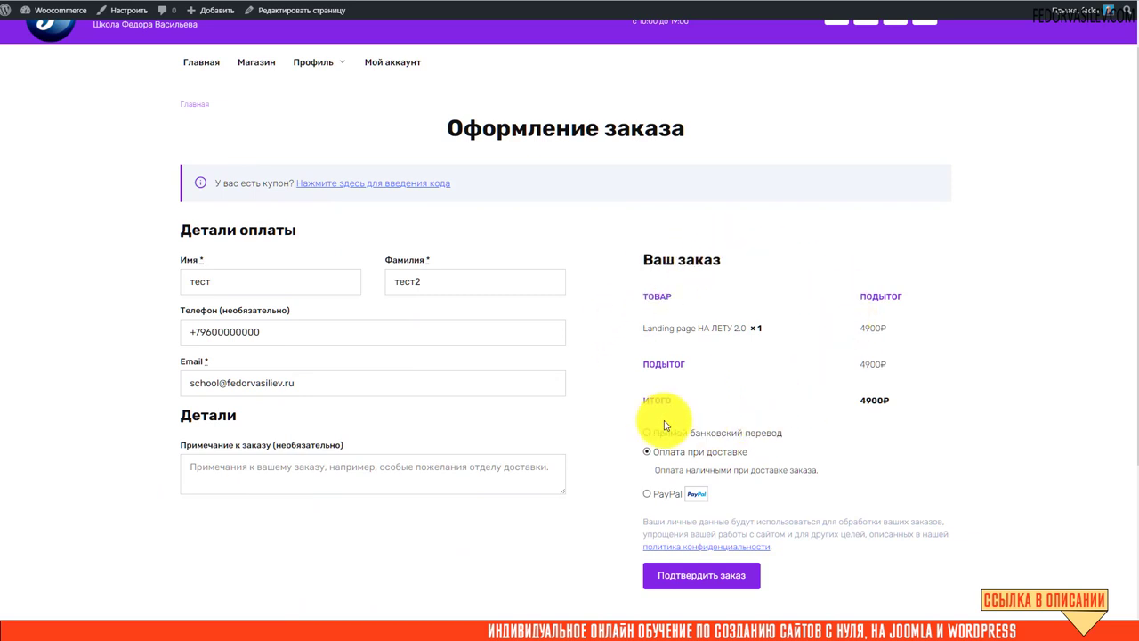
{"action": "scroll", "coordinate": [836, 334], "scroll_direction": "down", "scroll_amount": 1}
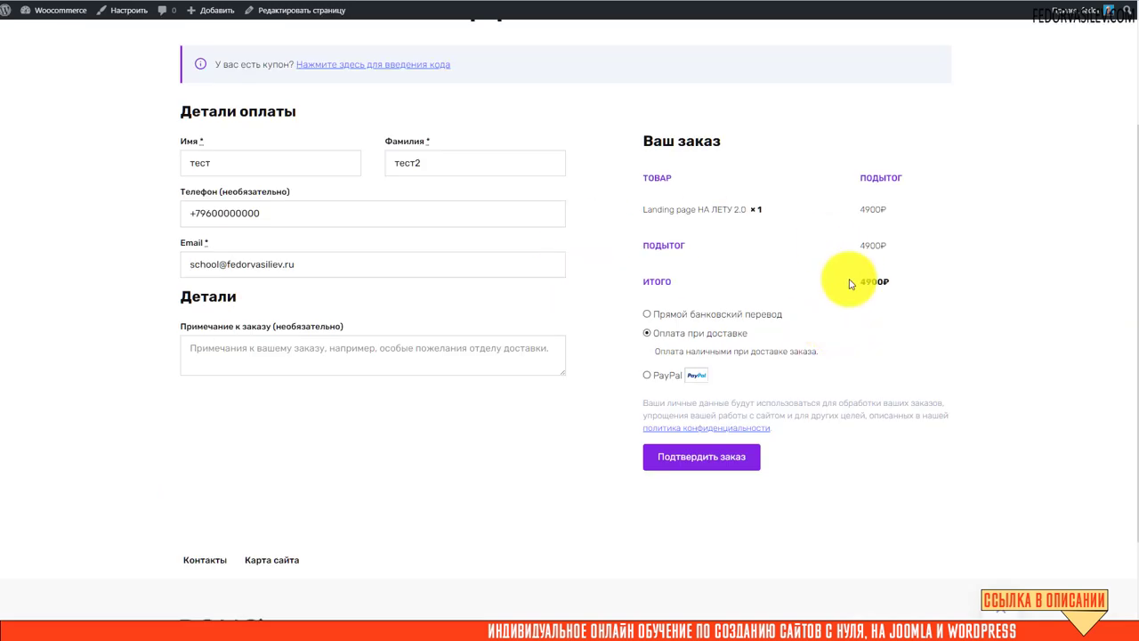
{"action": "left_click", "coordinate": [647, 315]}
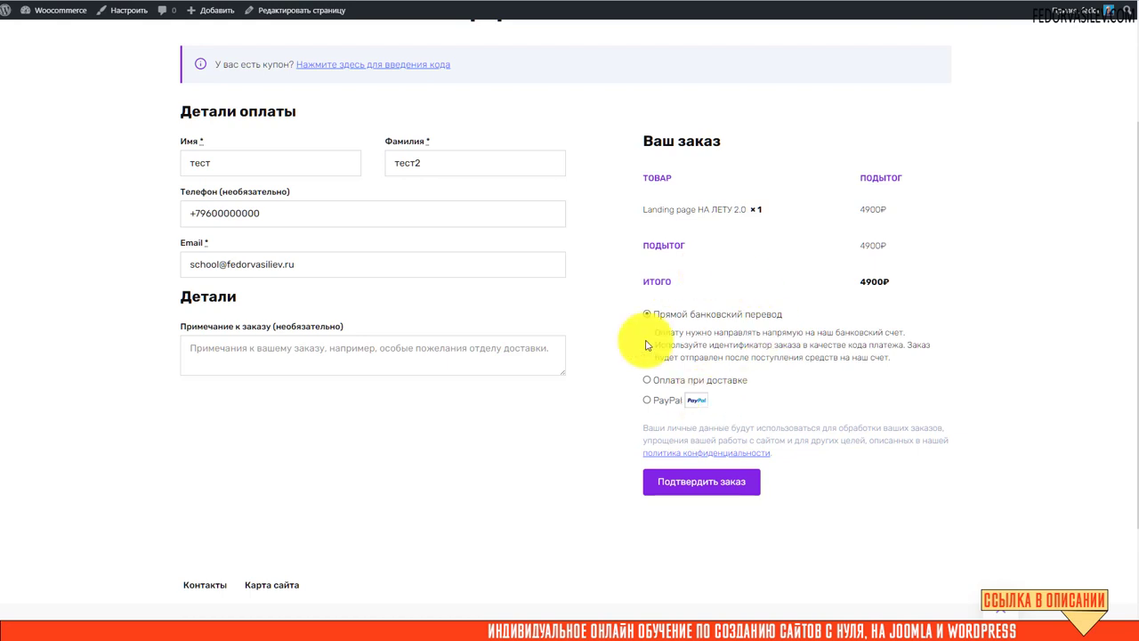
{"action": "left_click", "coordinate": [644, 380]}
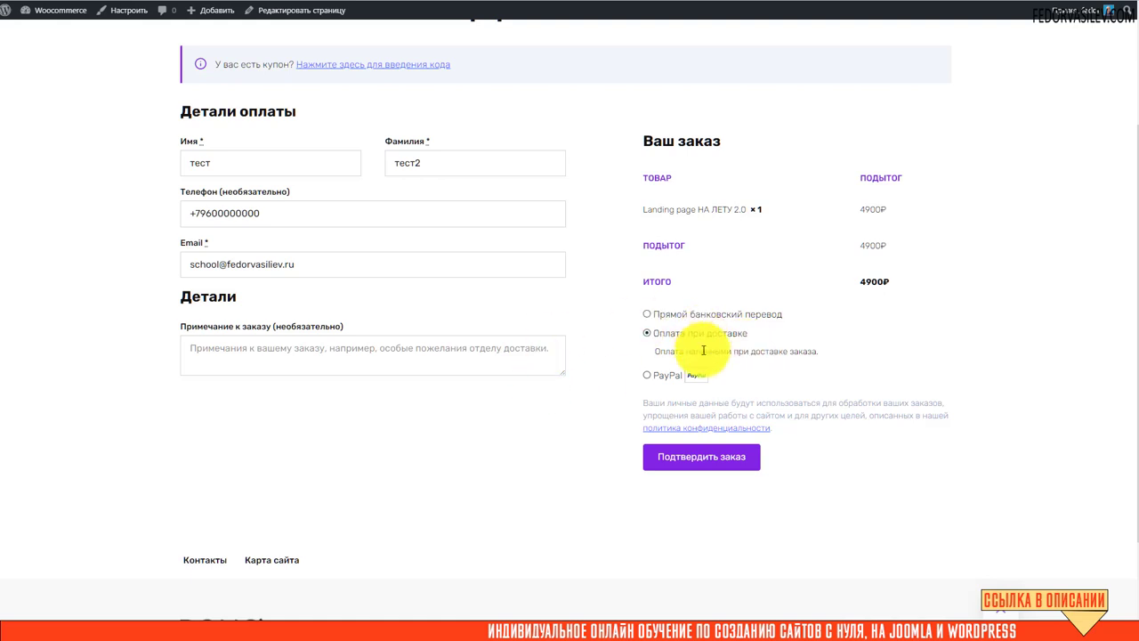
{"action": "scroll", "coordinate": [707, 377], "scroll_direction": "up", "scroll_amount": 3}
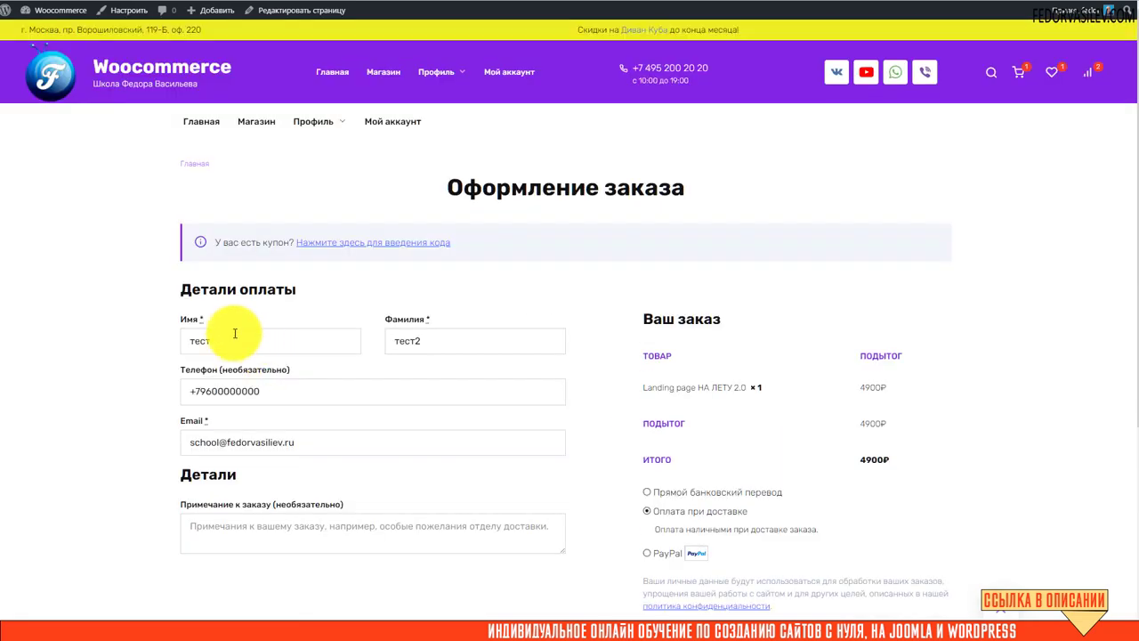
{"action": "mouse_move", "coordinate": [336, 258]}
{"action": "scroll", "coordinate": [335, 258], "scroll_direction": "down", "scroll_amount": 2}
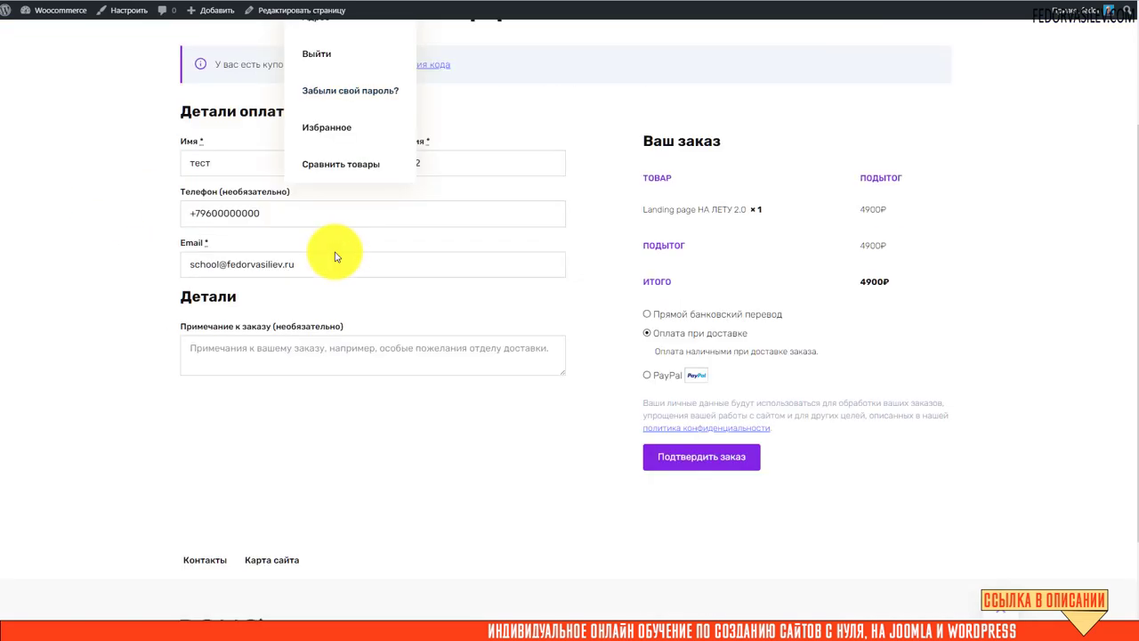
{"action": "scroll", "coordinate": [495, 465], "scroll_direction": "up", "scroll_amount": 2}
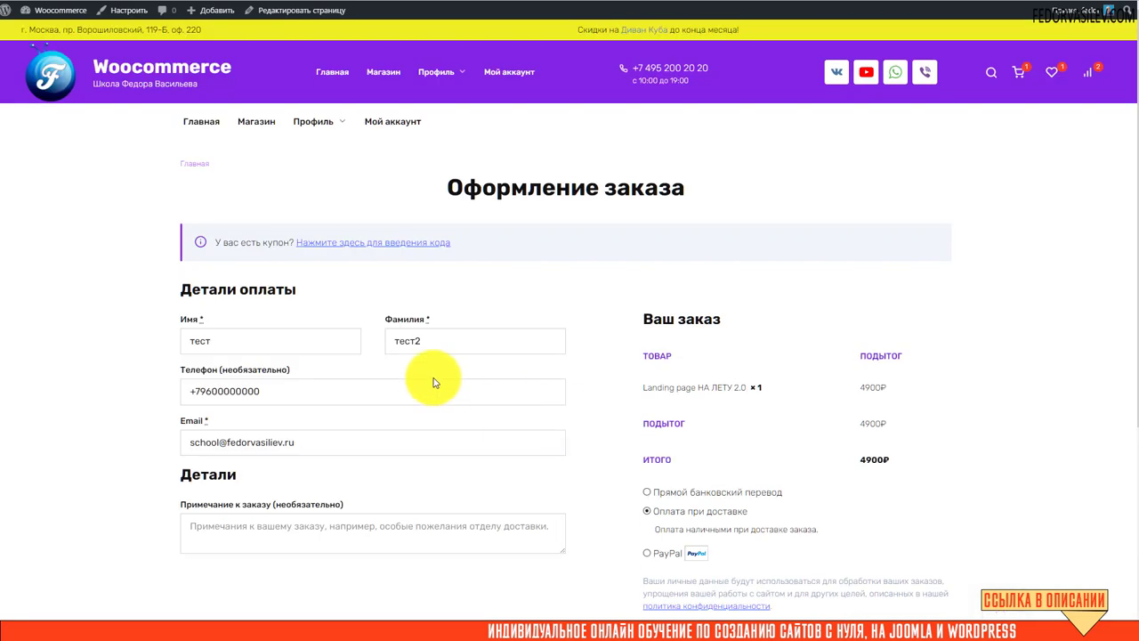
Step: Choose Прямой банковский перевод as the payment method and place the order
{"action": "scroll", "coordinate": [435, 383], "scroll_direction": "down", "scroll_amount": 1}
{"action": "left_click", "coordinate": [647, 412]}
{"action": "left_click", "coordinate": [646, 375]}
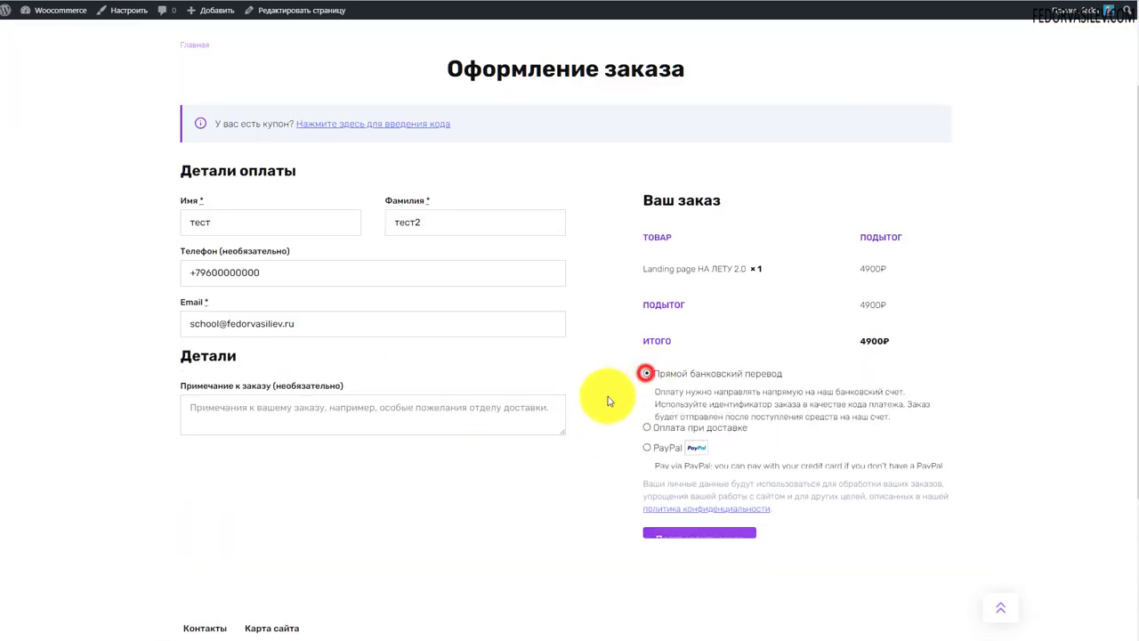
{"action": "left_click", "coordinate": [687, 550]}
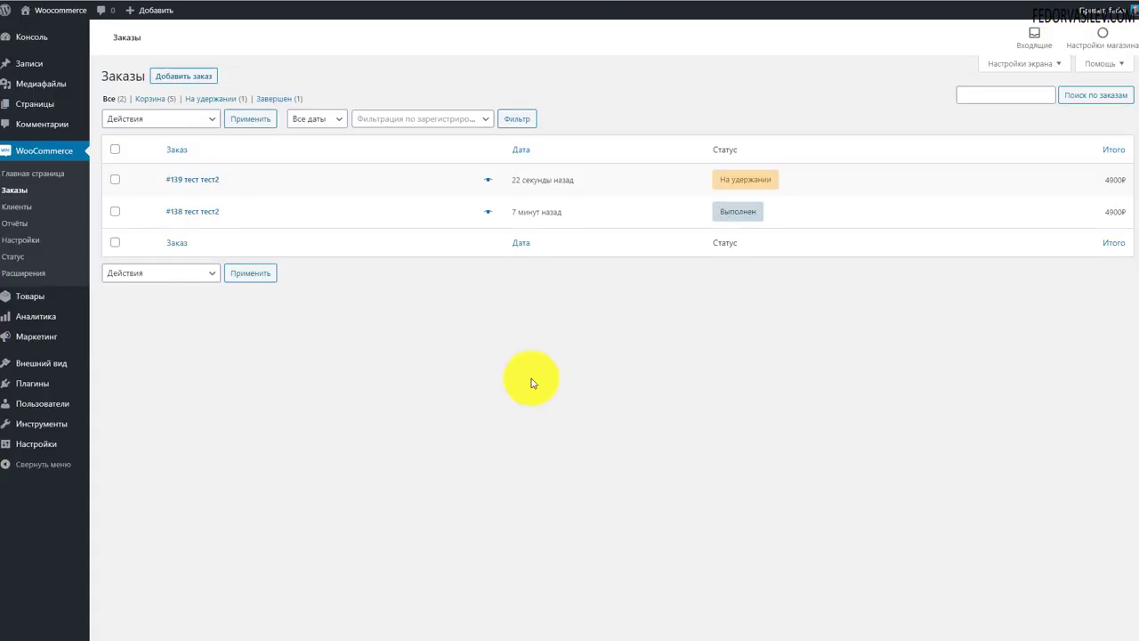
Step: Review the newest order's status and details in the WooCommerce orders list, and mark the order as Завершен
{"action": "mouse_move", "coordinate": [743, 187]}
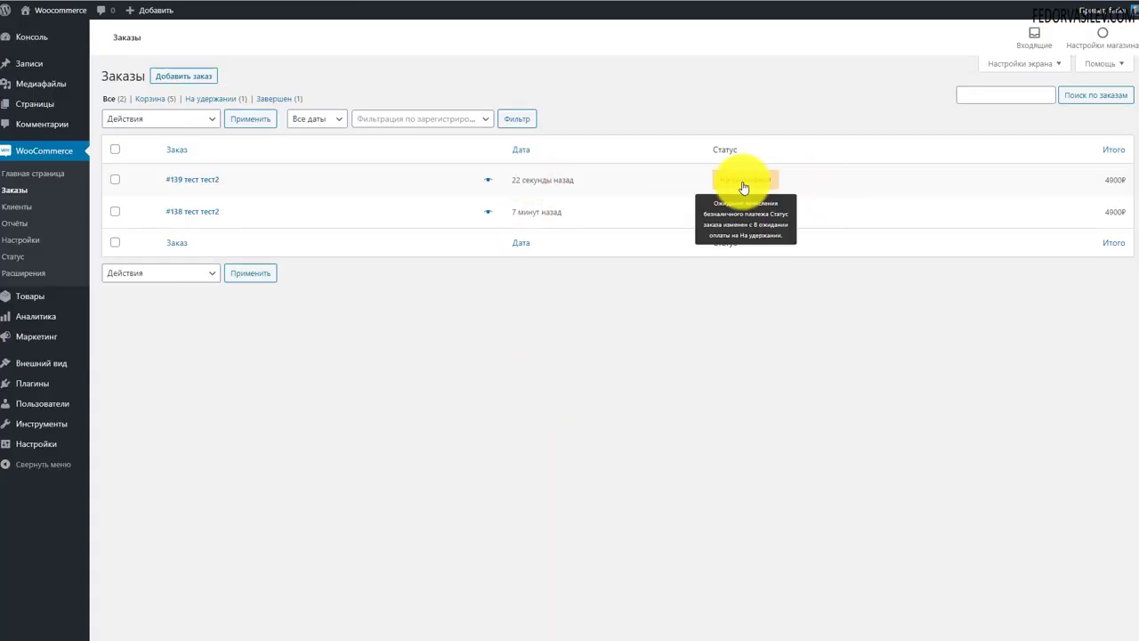
{"action": "left_click", "coordinate": [485, 180]}
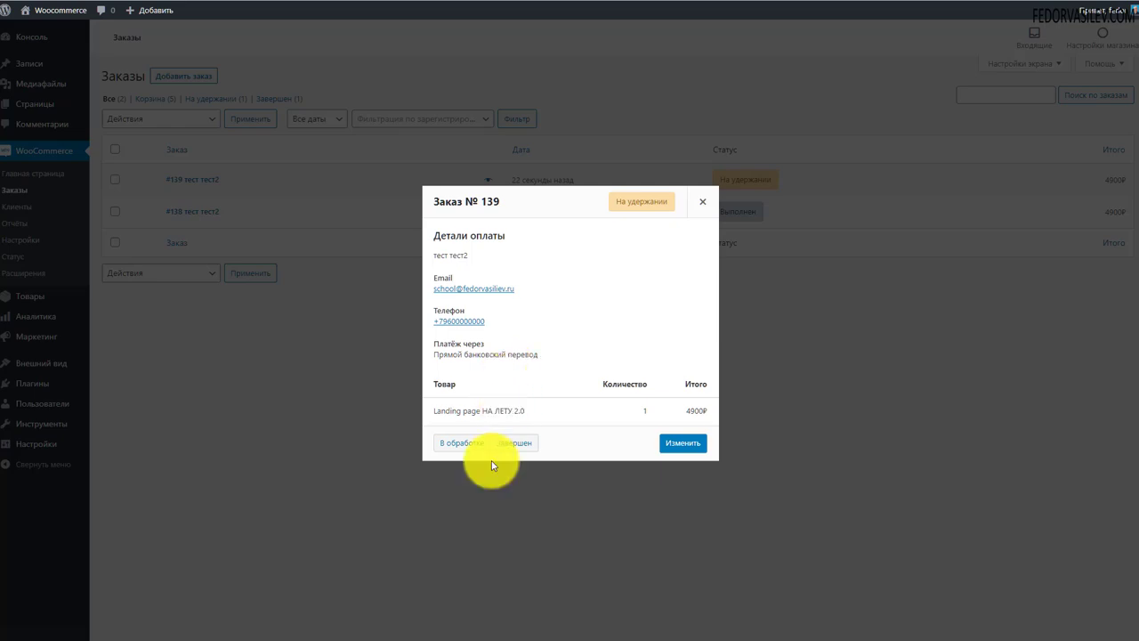
{"action": "left_click", "coordinate": [514, 442]}
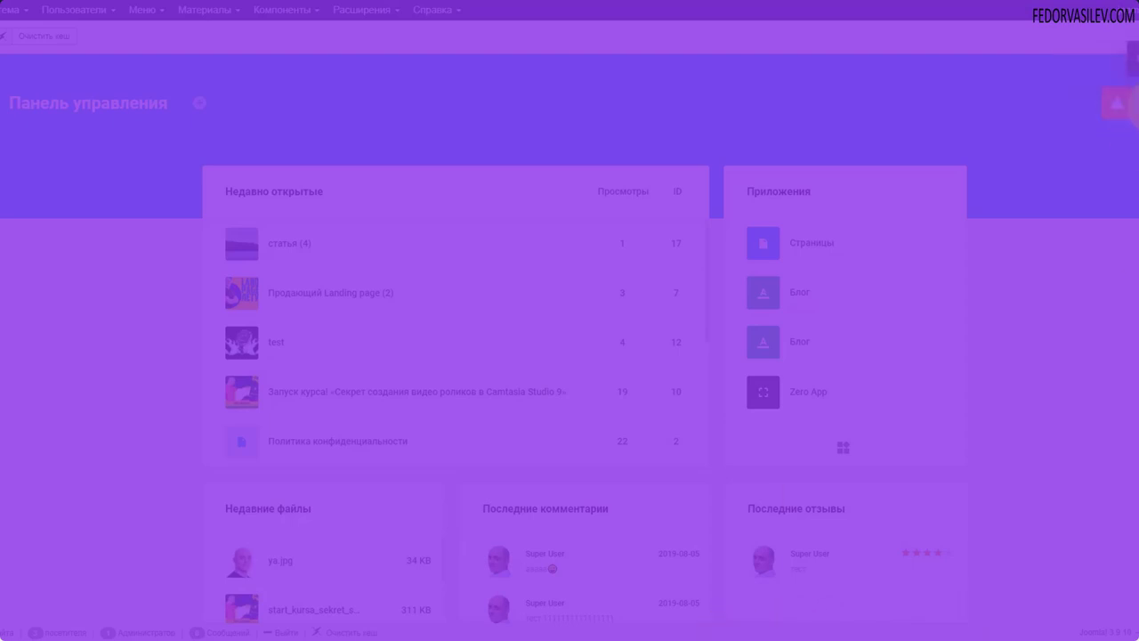
{"action": "left_click", "coordinate": [1127, 109]}
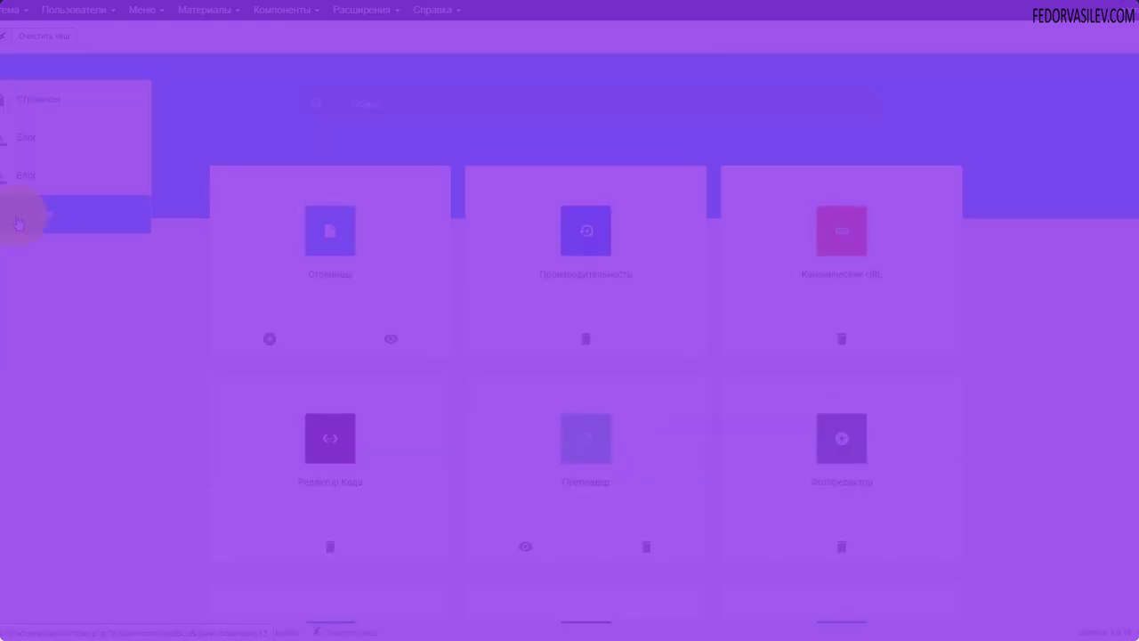
{"action": "left_click", "coordinate": [17, 222]}
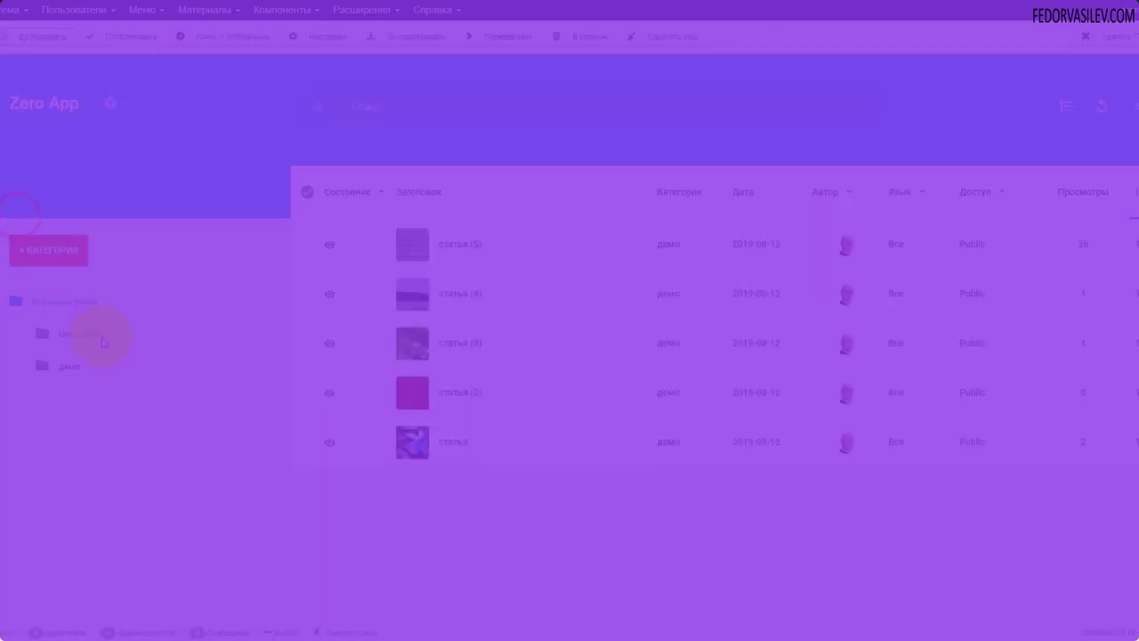
{"action": "left_click", "coordinate": [114, 110]}
{"action": "left_click", "coordinate": [119, 265]}
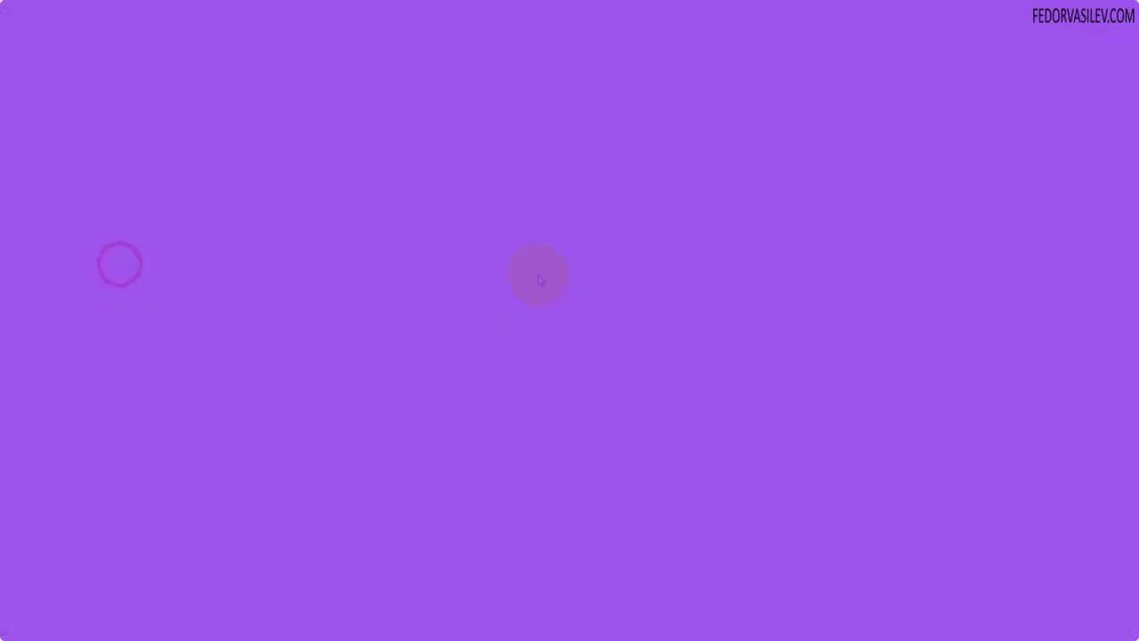